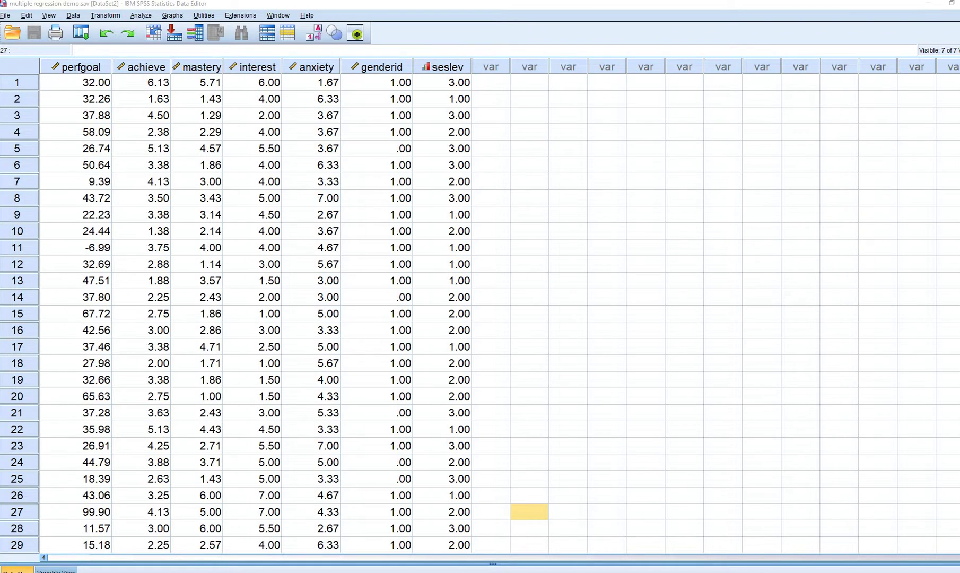
Step: Inspect the seslev values and the achieve, mastery, interest and anxiety columns in the data
click(442, 66)
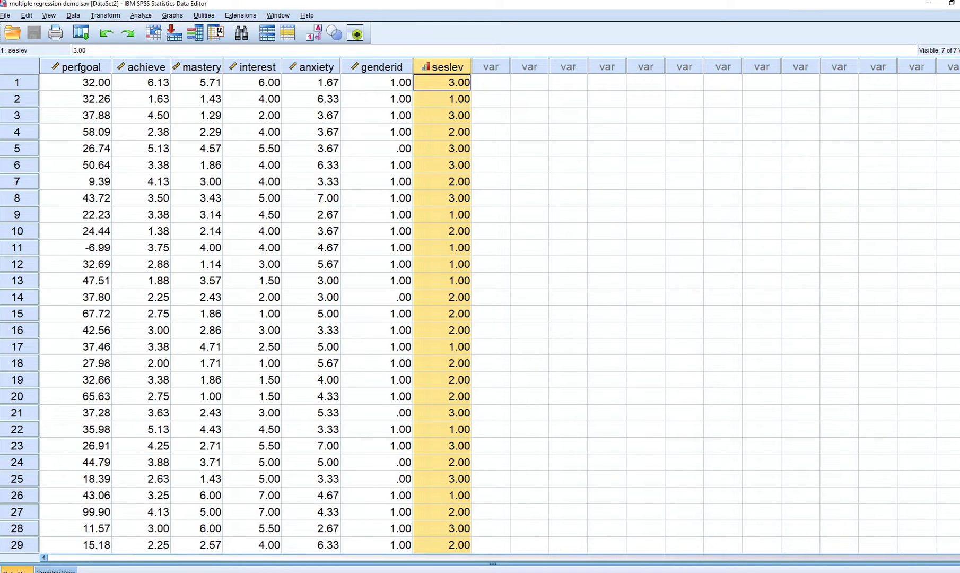
click(442, 98)
key(Down)
key(Down)
key(Down)
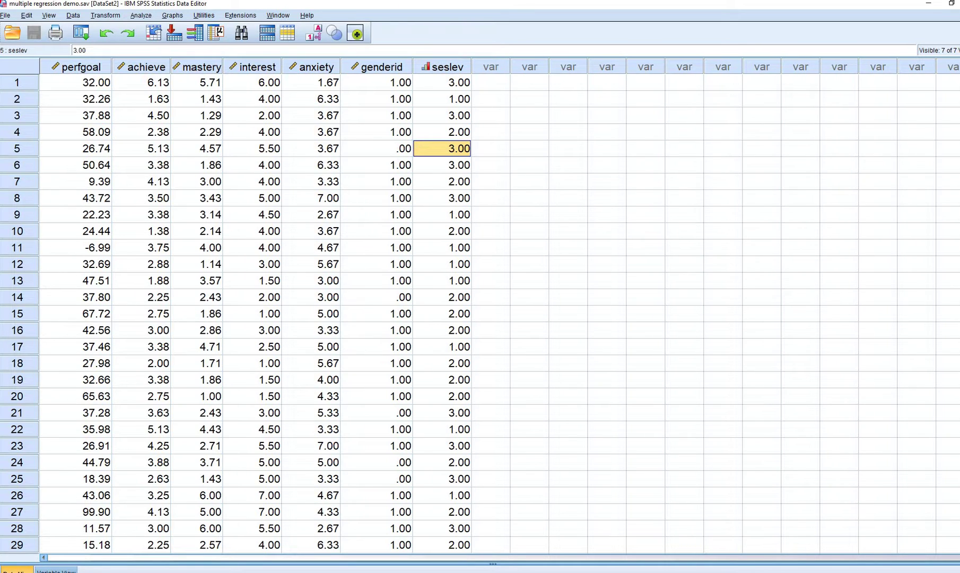
click(142, 66)
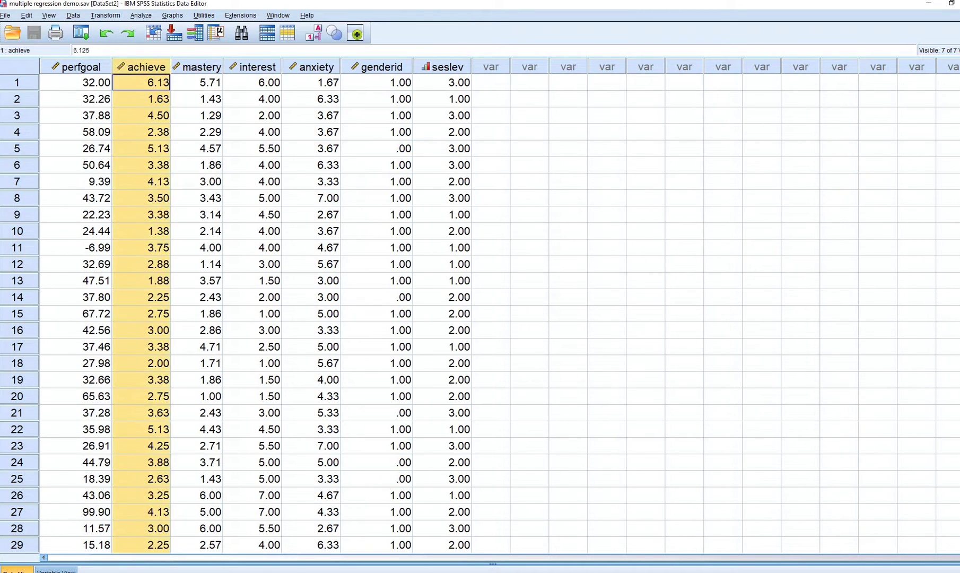
click(197, 67)
click(252, 66)
click(313, 66)
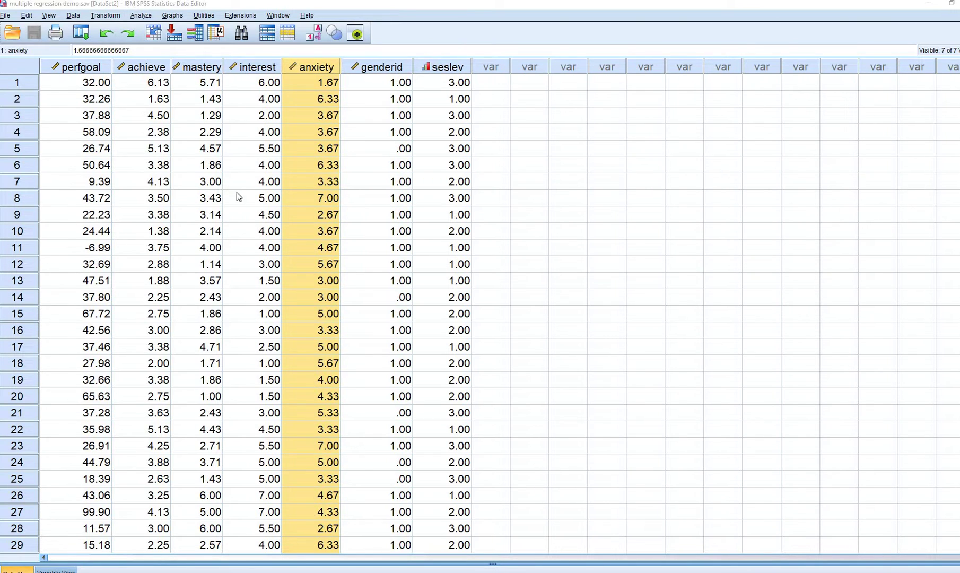
click(487, 219)
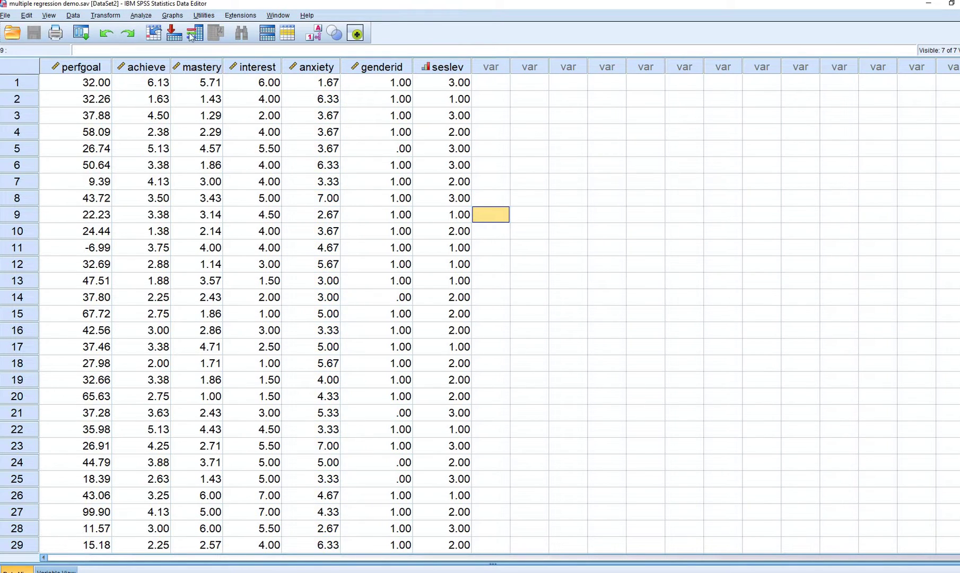
Step: Start a Multivariate GLM with achieve, mastery, interest, anxiety as dependents and seslev as fixed factor
click(143, 16)
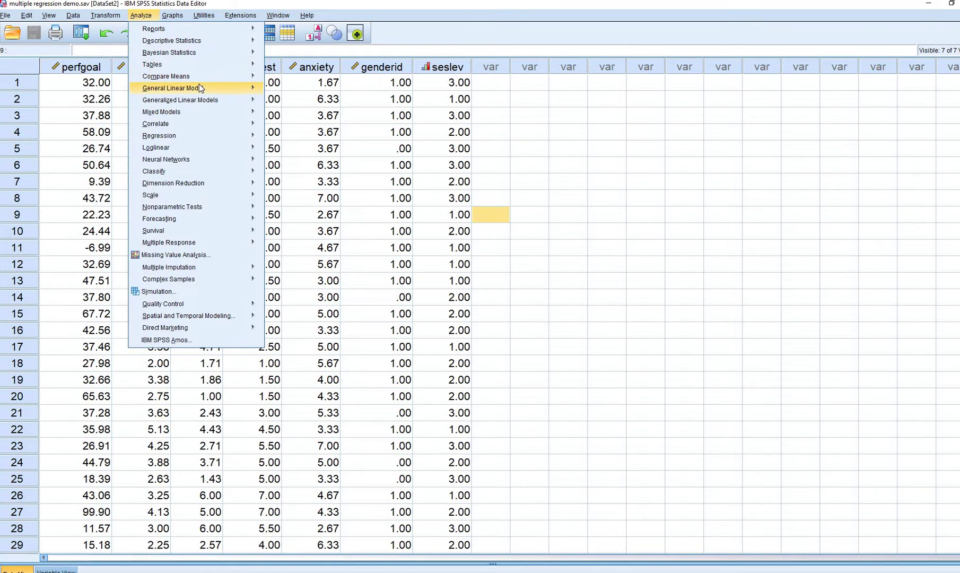
mouse_move(199, 86)
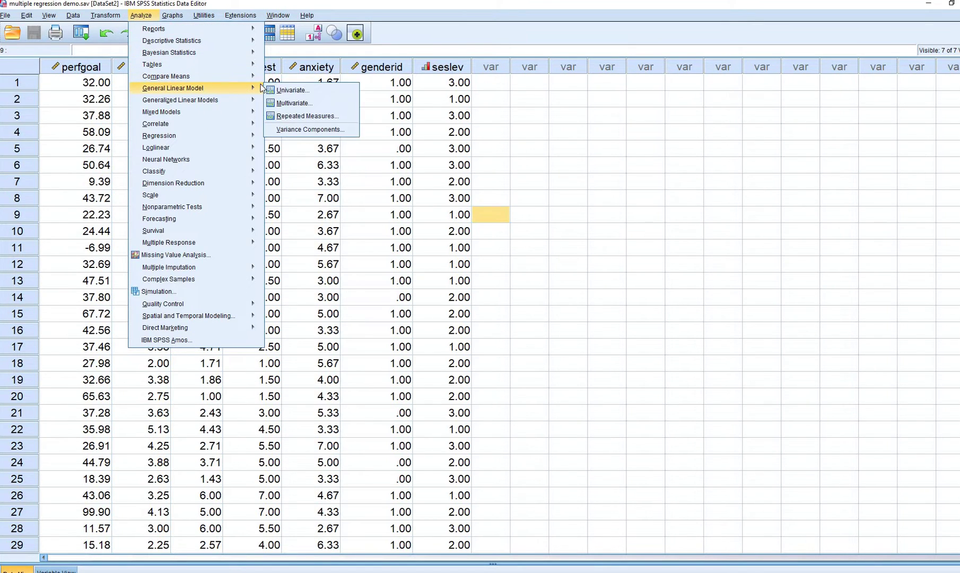
click(289, 103)
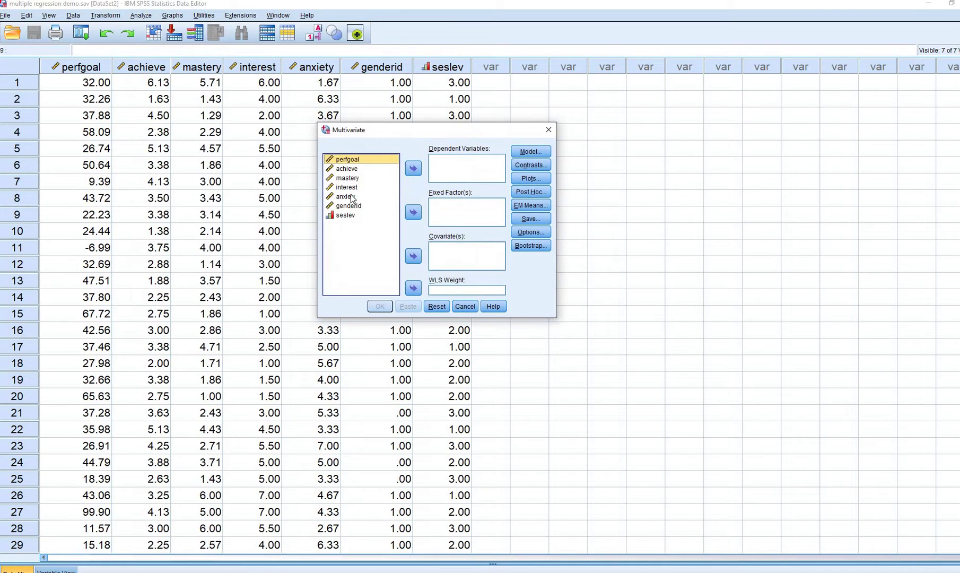
click(364, 215)
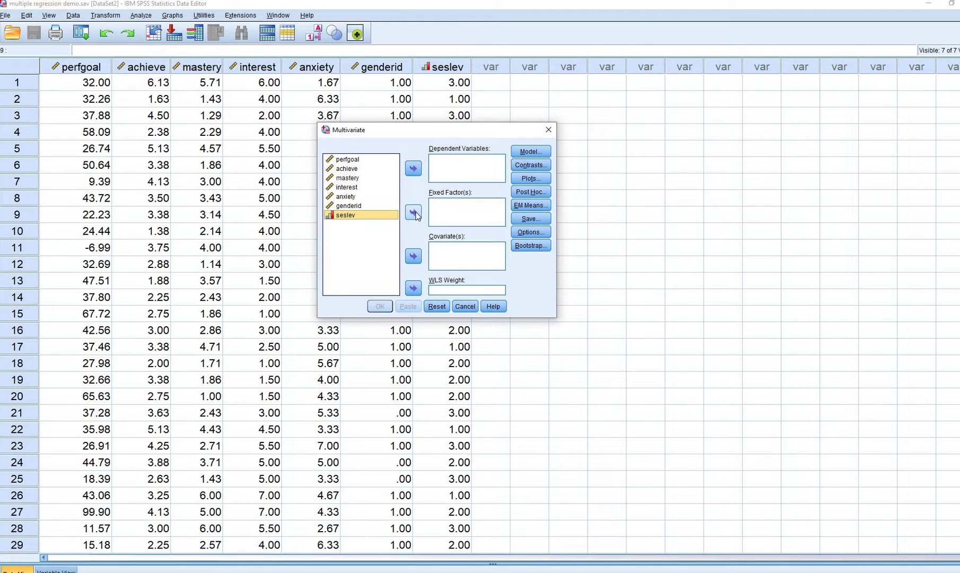
click(414, 213)
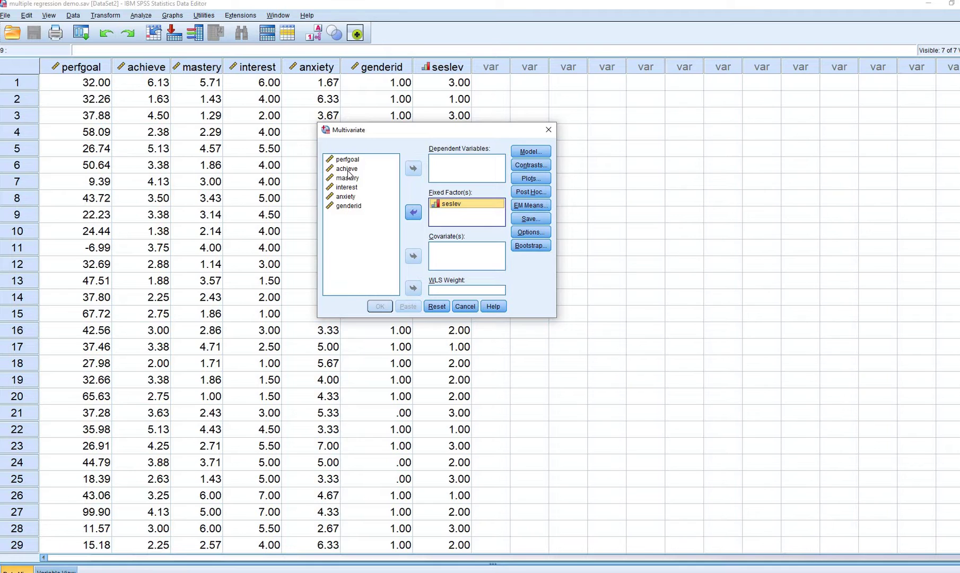
drag(347, 170, 349, 178)
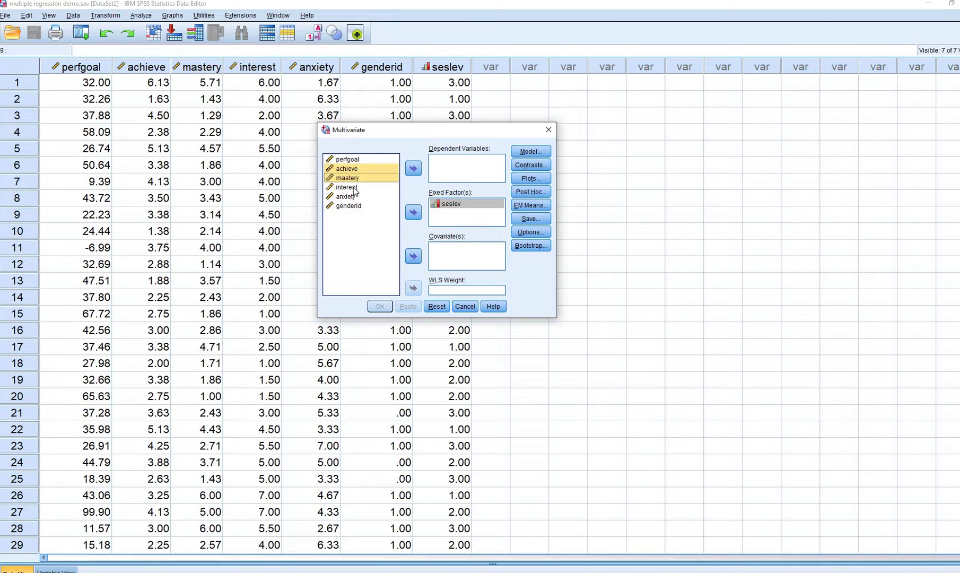
ctrl+click(353, 189)
ctrl+click(345, 196)
click(413, 168)
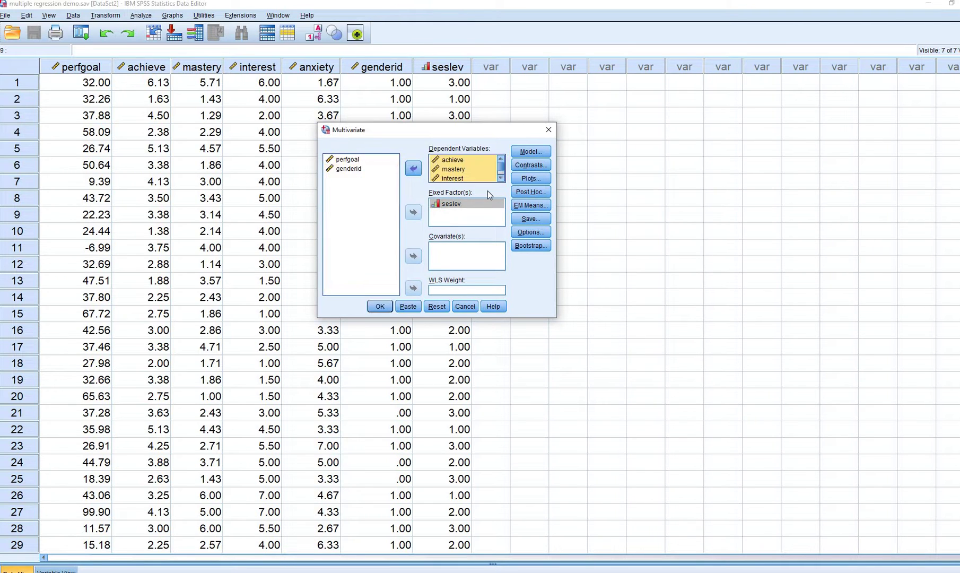
Step: Request descriptive statistics, effect size estimates, observed power and homogeneity tests in Options
click(532, 234)
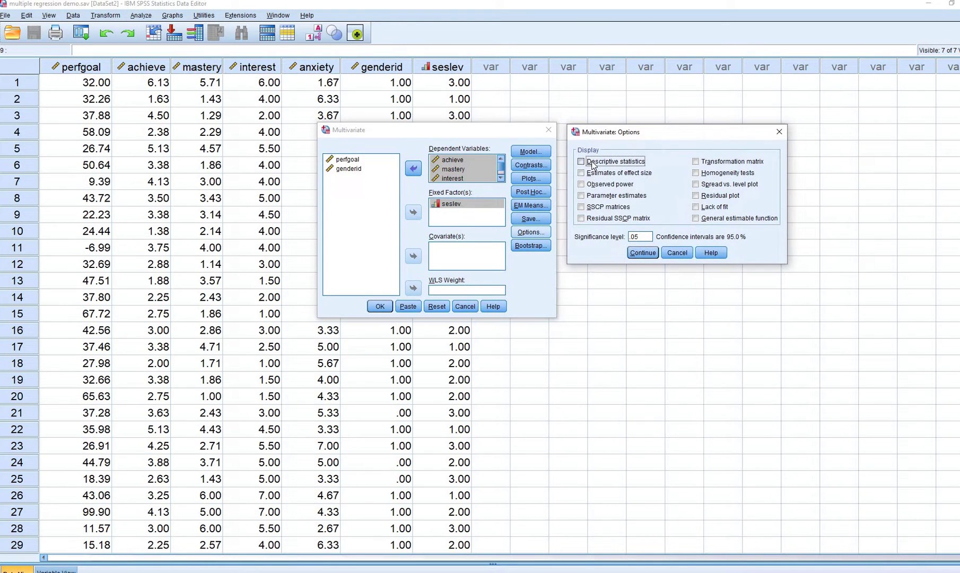
click(592, 164)
click(588, 174)
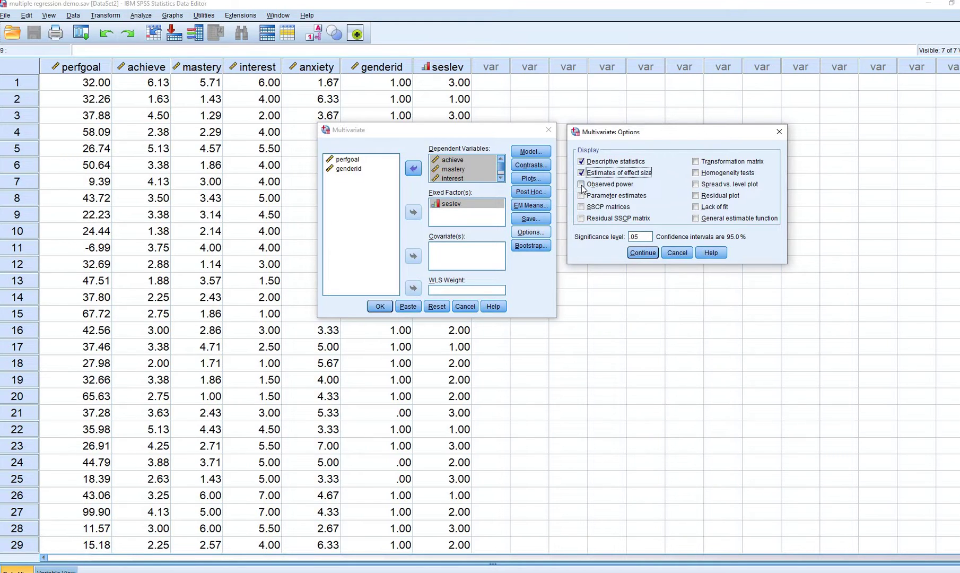
click(622, 185)
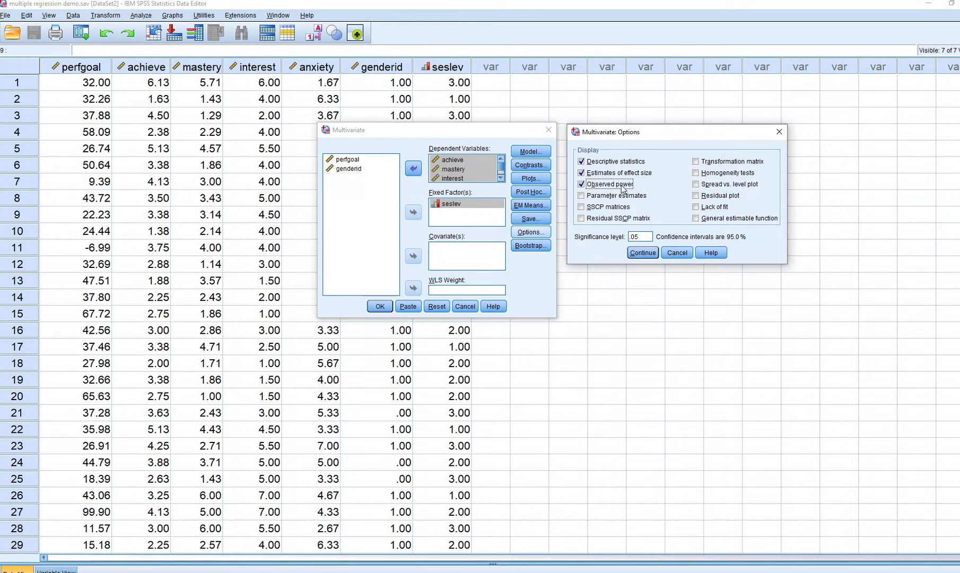
click(696, 173)
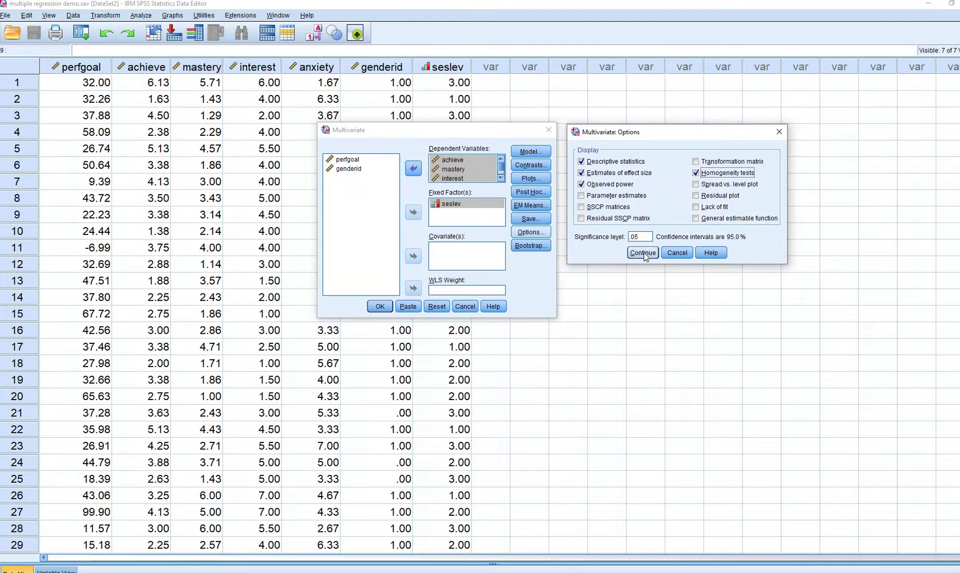
key(Return)
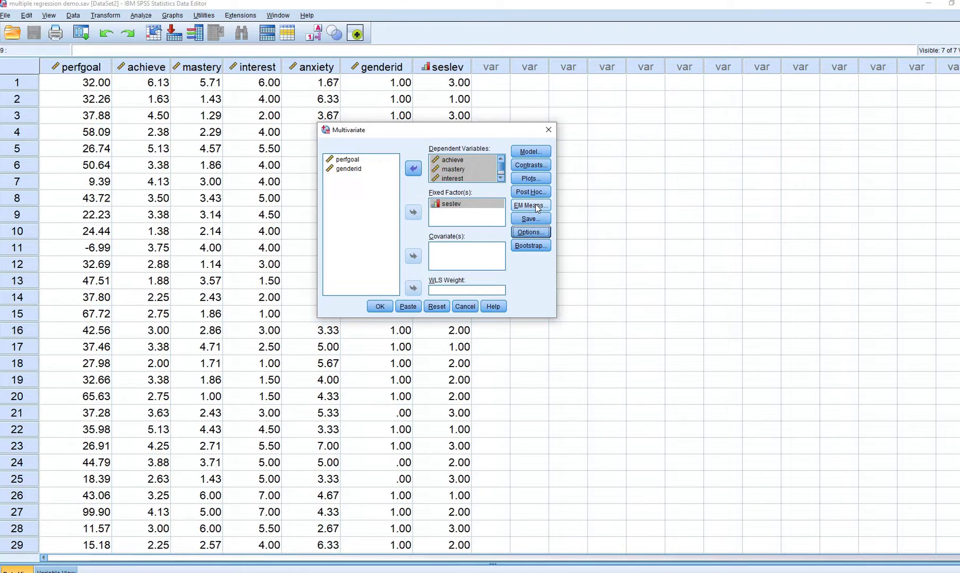
Step: Display estimated marginal means for (OVERALL) and seslev
click(537, 208)
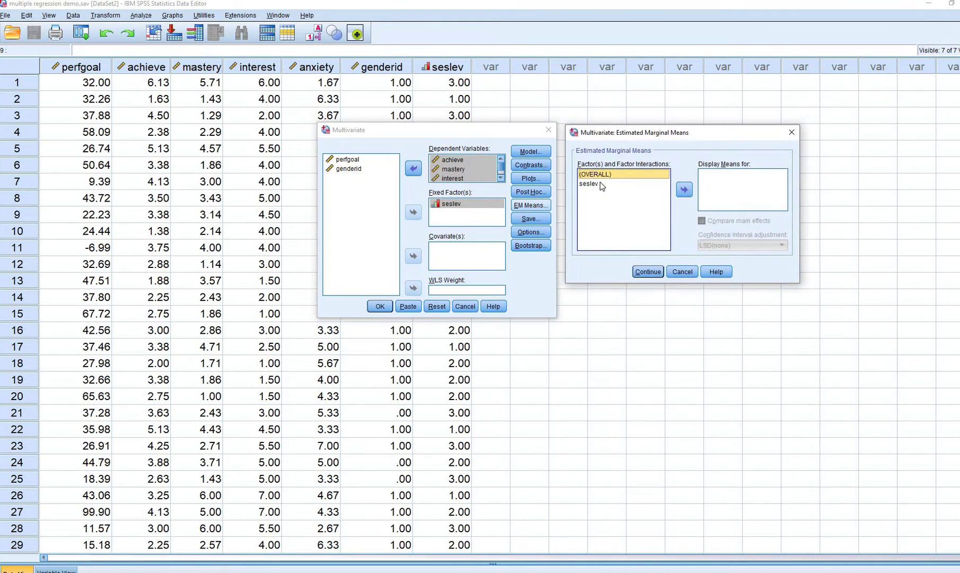
key(shift+Down)
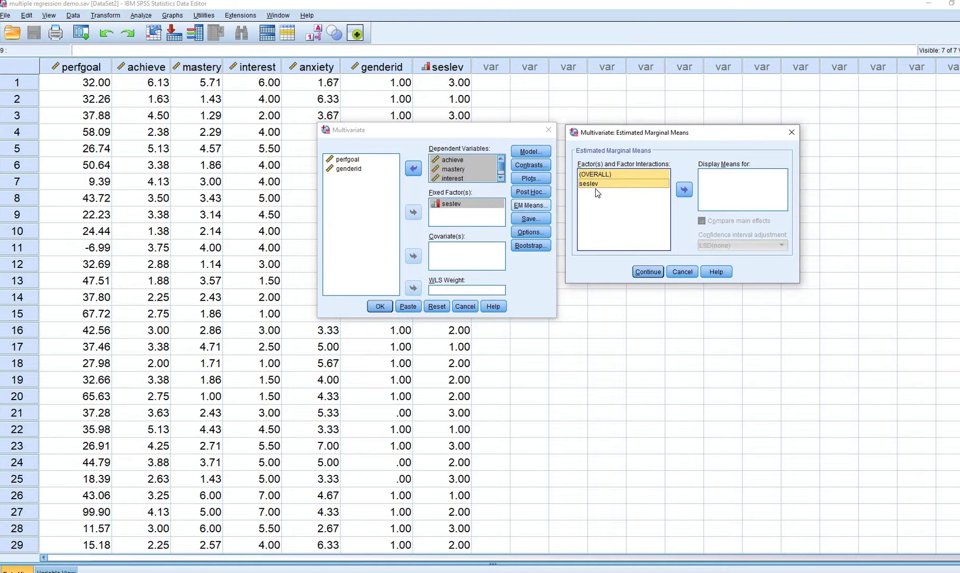
click(683, 190)
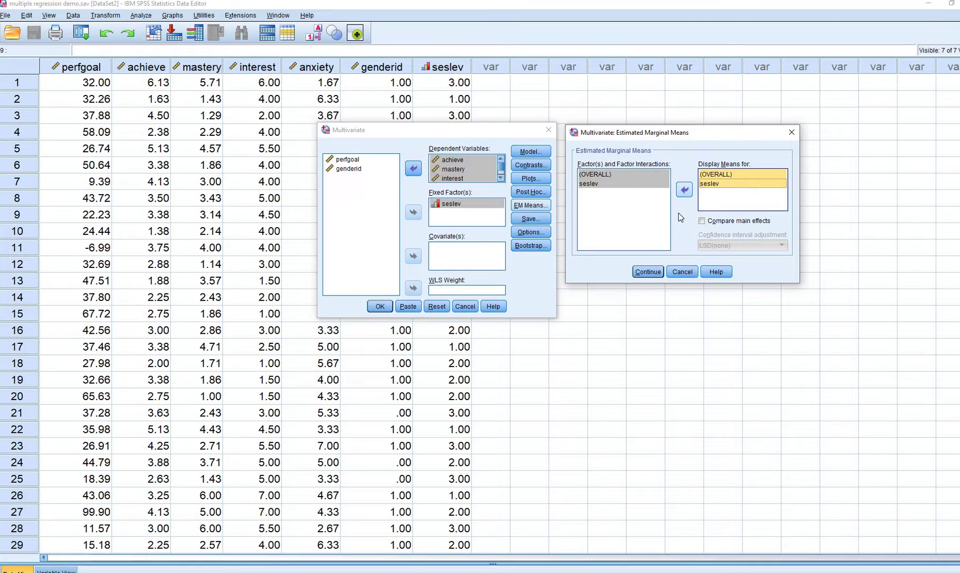
click(647, 275)
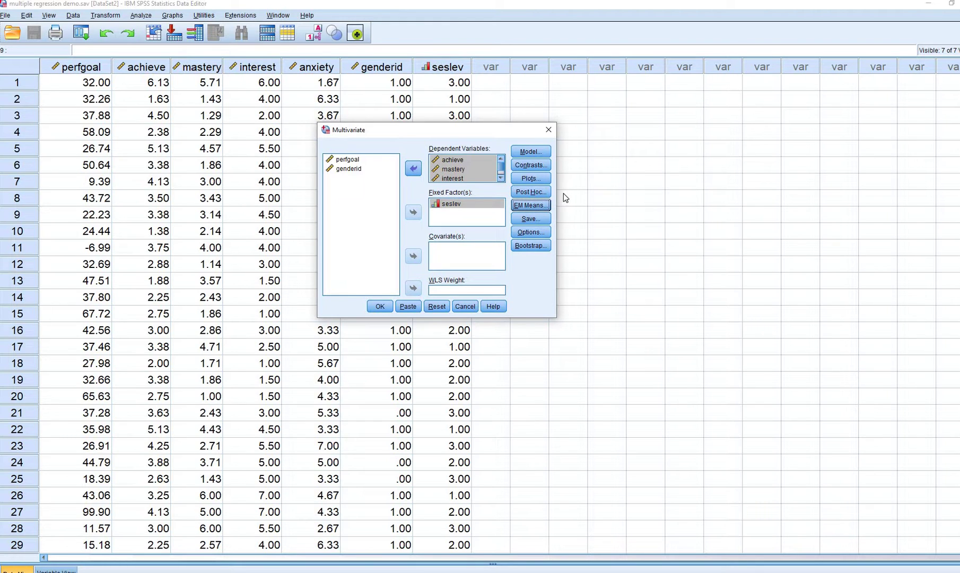
Step: Request Tukey post hoc comparisons for seslev
click(526, 192)
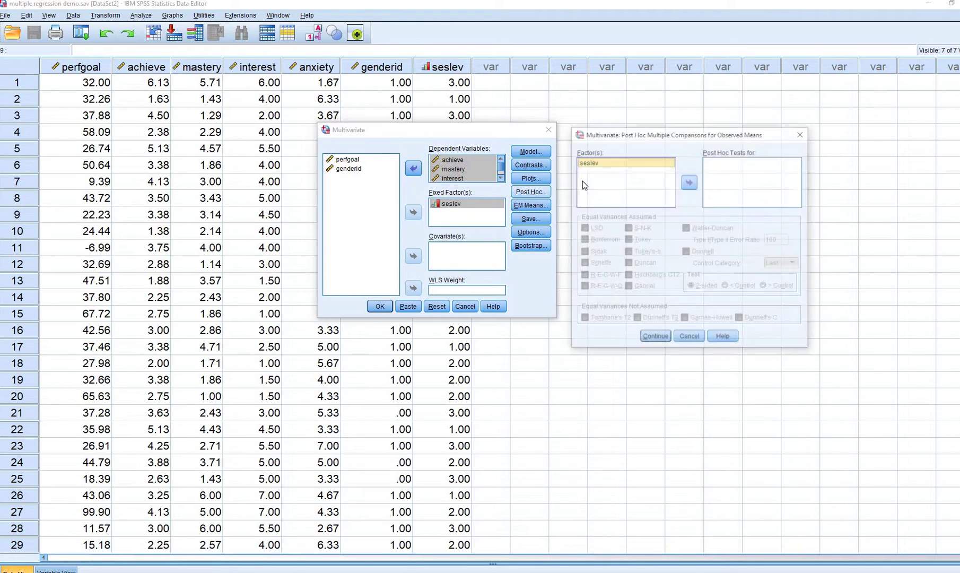
click(689, 182)
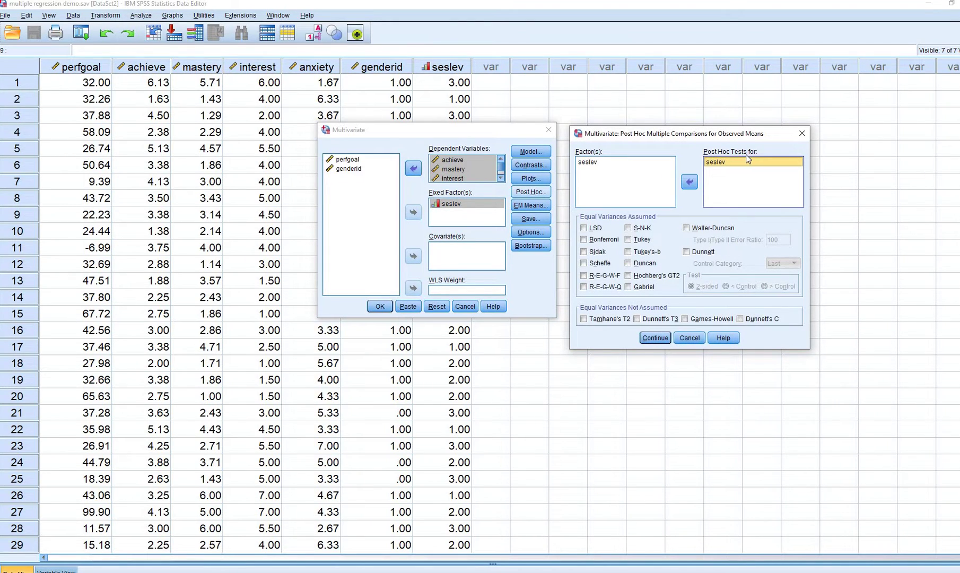
click(629, 239)
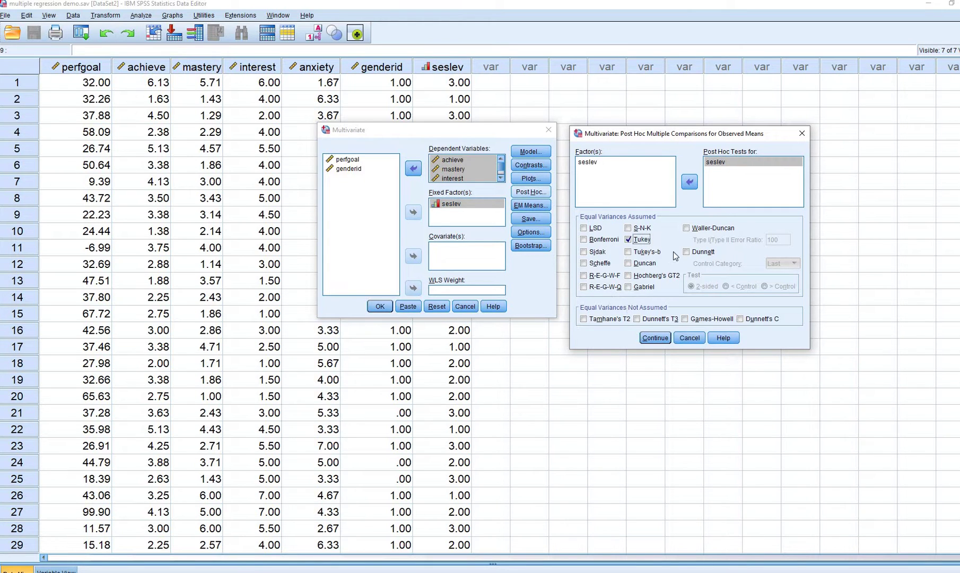
click(654, 338)
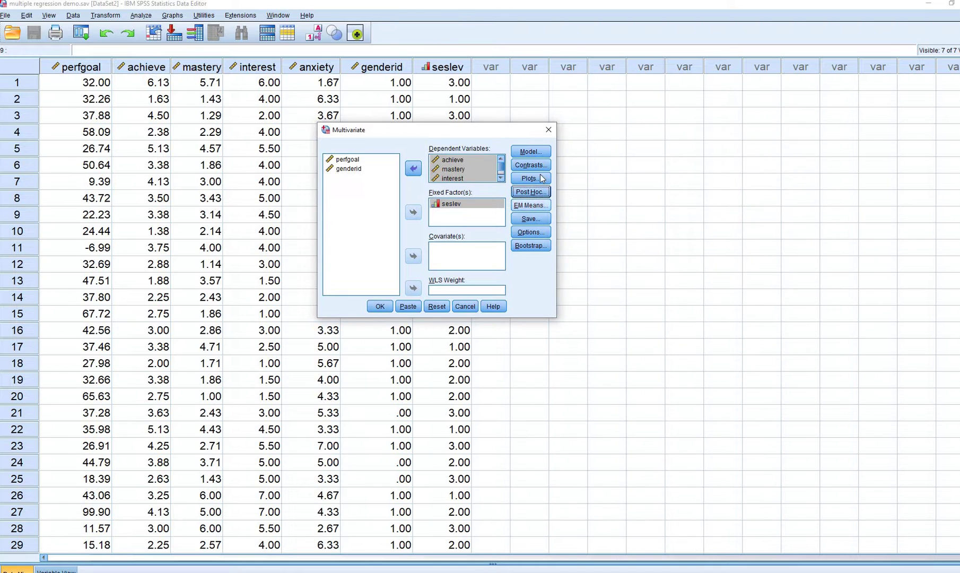
Step: Add a seslev bar-chart profile plot with error bars and run the MANOVA
click(531, 180)
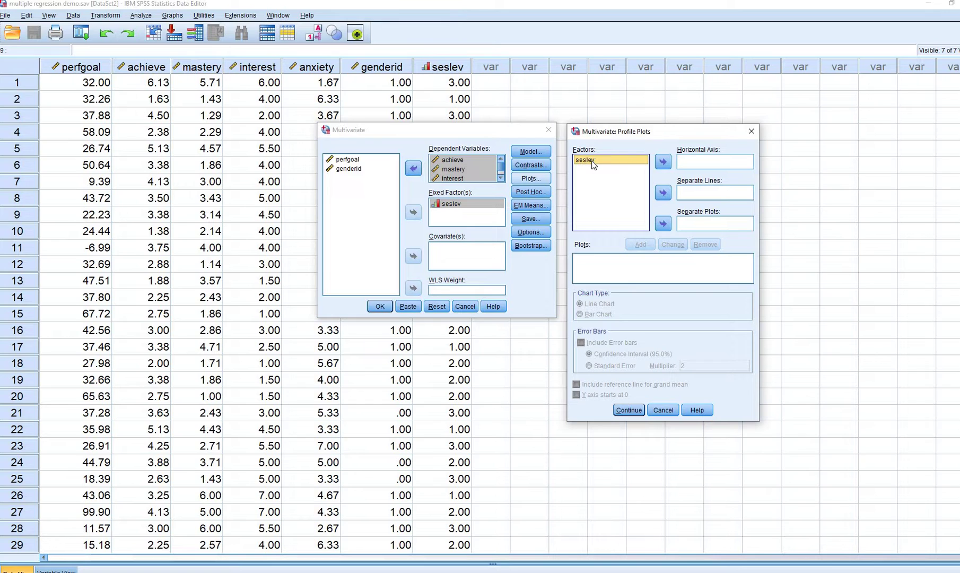
click(661, 161)
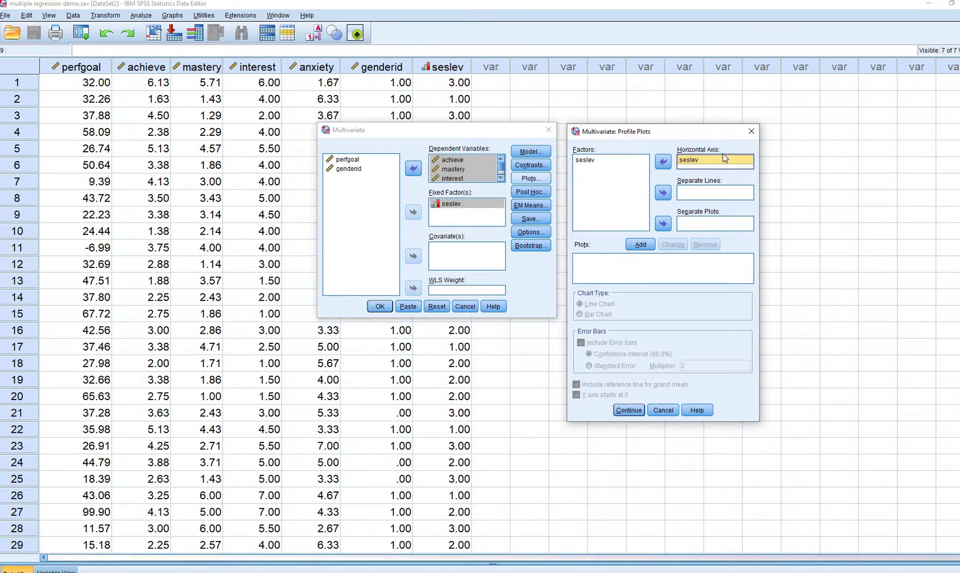
click(640, 244)
click(580, 314)
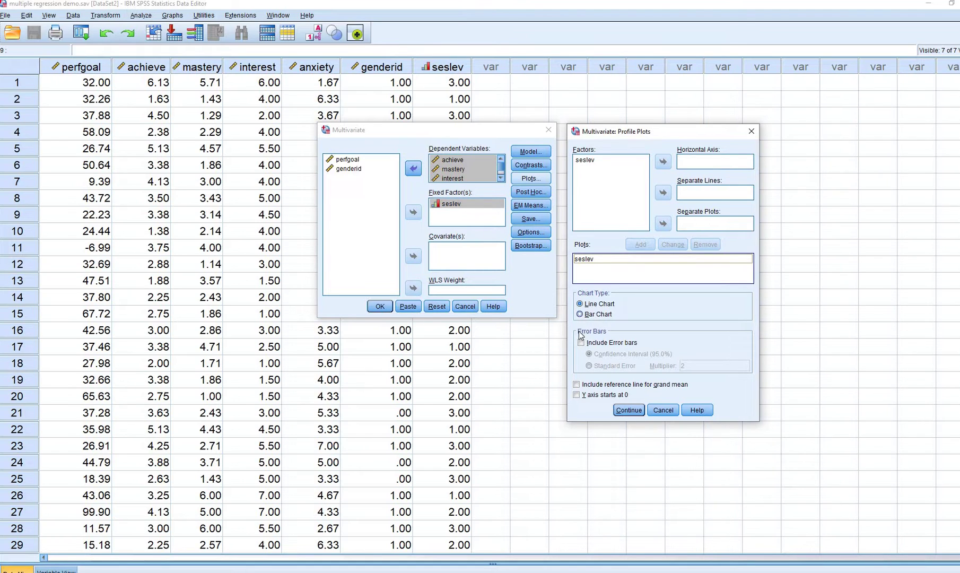
key(alt+e)
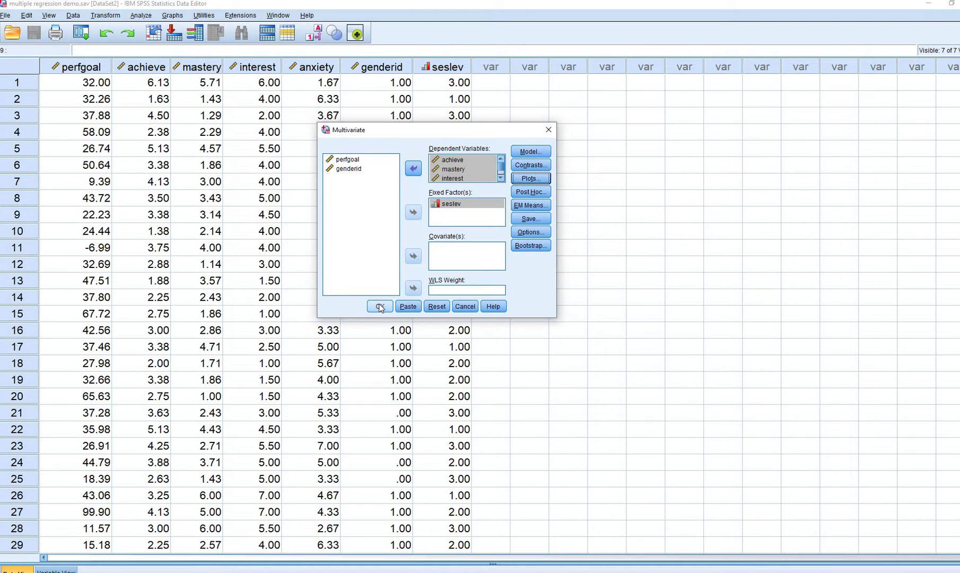
key(Return)
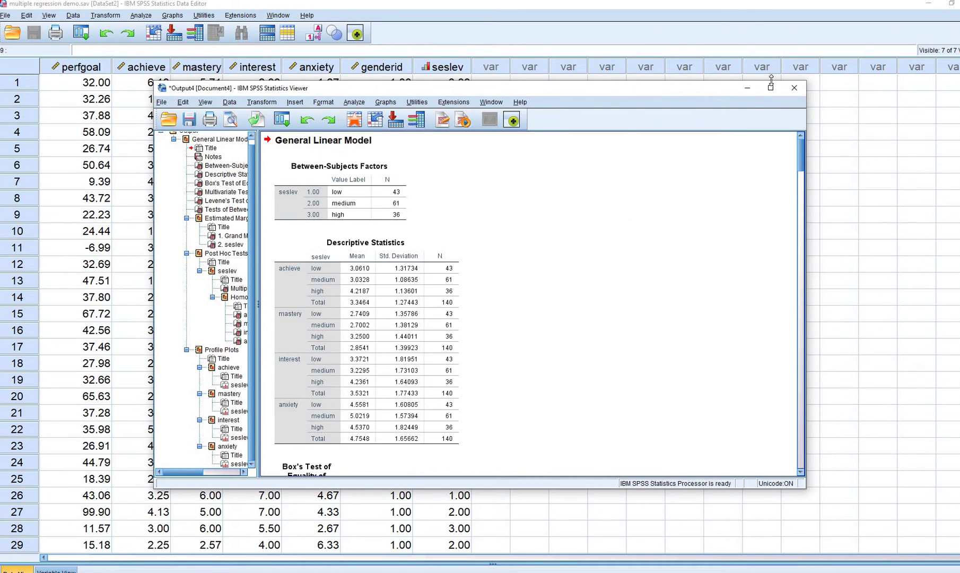
Step: Maximize the Viewer and underline the low, medium (3.0328) and high (4.2187) achieve means
click(772, 88)
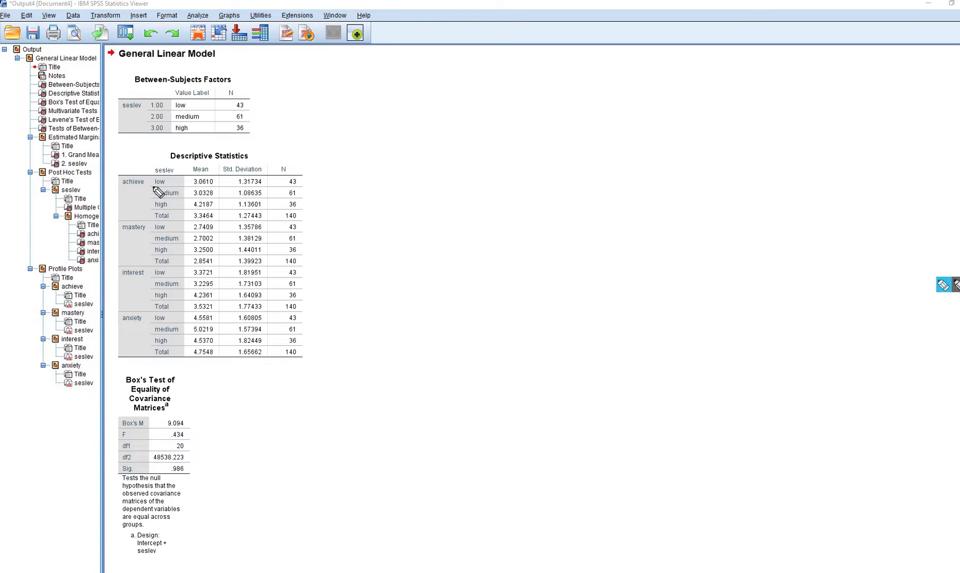
drag(150, 186, 219, 186)
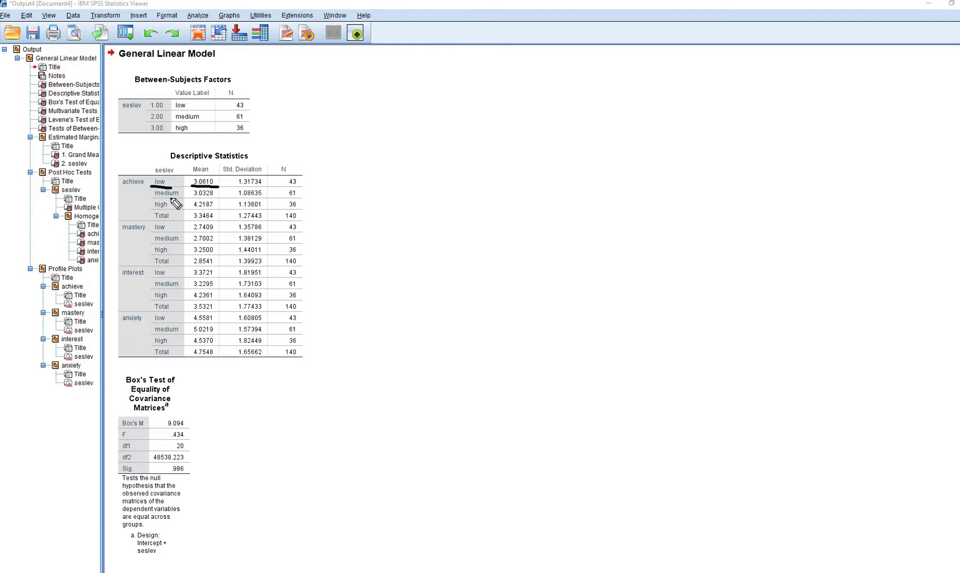
drag(151, 198, 215, 197)
drag(151, 211, 216, 207)
Step: Bracket the Box's Test title, circle its Sig. .986, and underline and tick the Multivariate Tests title
scroll(733, 334, down, 5)
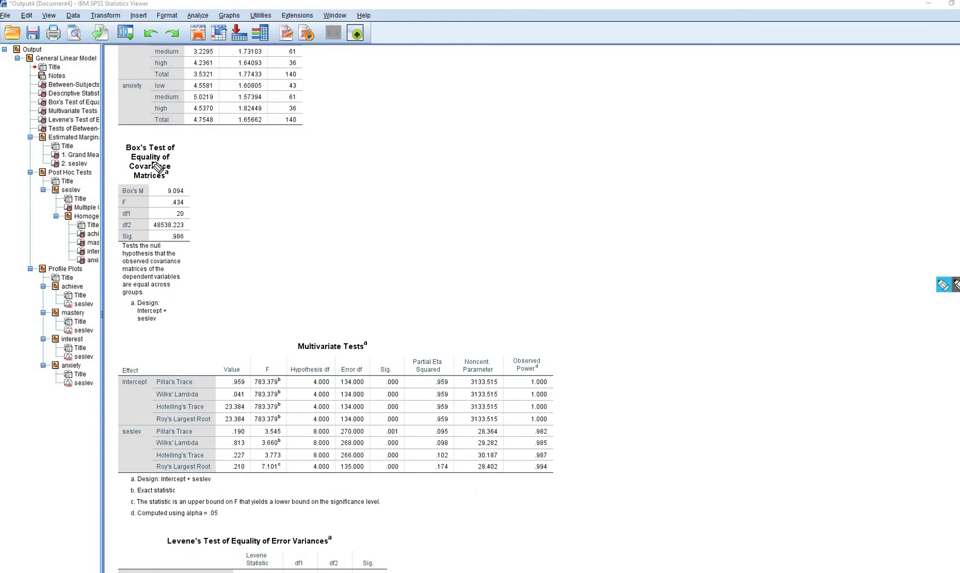
mouse_move(179, 141)
mouse_down()
mouse_move(187, 169)
mouse_move(174, 178)
mouse_up()
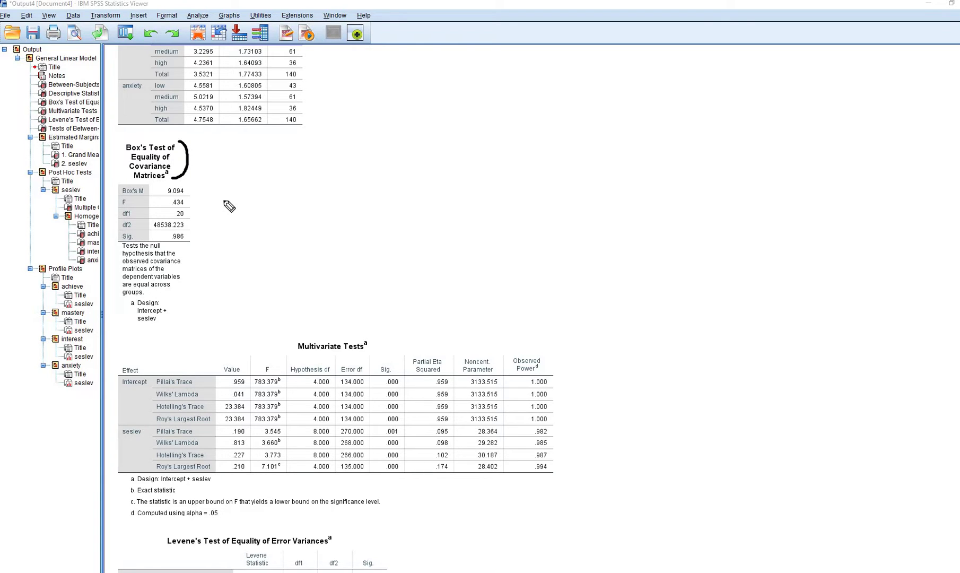
drag(309, 356, 301, 355)
drag(382, 355, 383, 355)
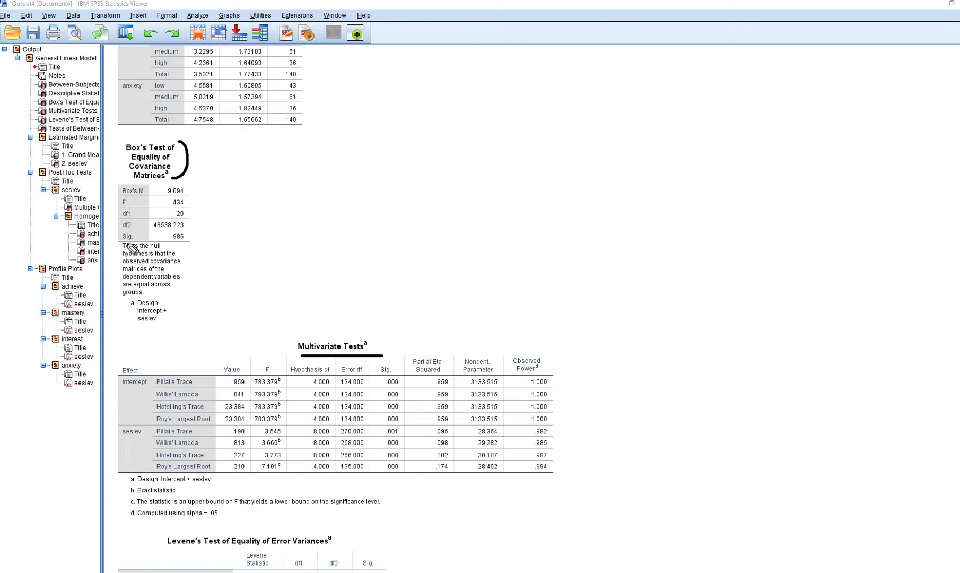
mouse_move(119, 243)
mouse_down()
mouse_move(145, 243)
mouse_move(128, 243)
mouse_move(186, 241)
mouse_up()
mouse_move(192, 244)
mouse_down()
mouse_move(180, 233)
mouse_move(166, 241)
mouse_move(187, 237)
mouse_up()
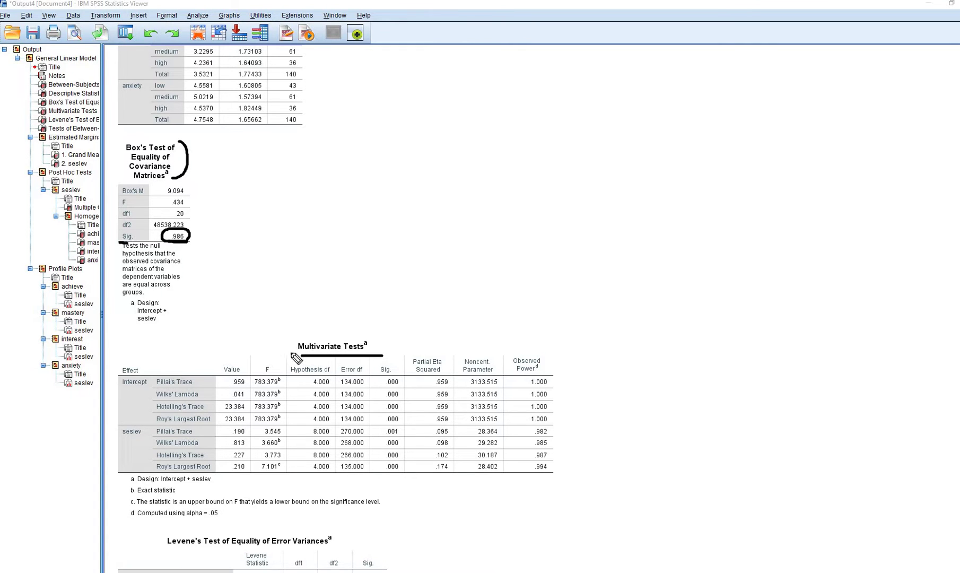
mouse_move(384, 340)
mouse_down()
mouse_move(390, 346)
mouse_move(410, 324)
mouse_up()
Step: Underline seslev's Wilks' Lambda row (.813, 8.000 hypothesis df) in Multivariate Tests, then clear the ink
scroll(732, 322, down, 4)
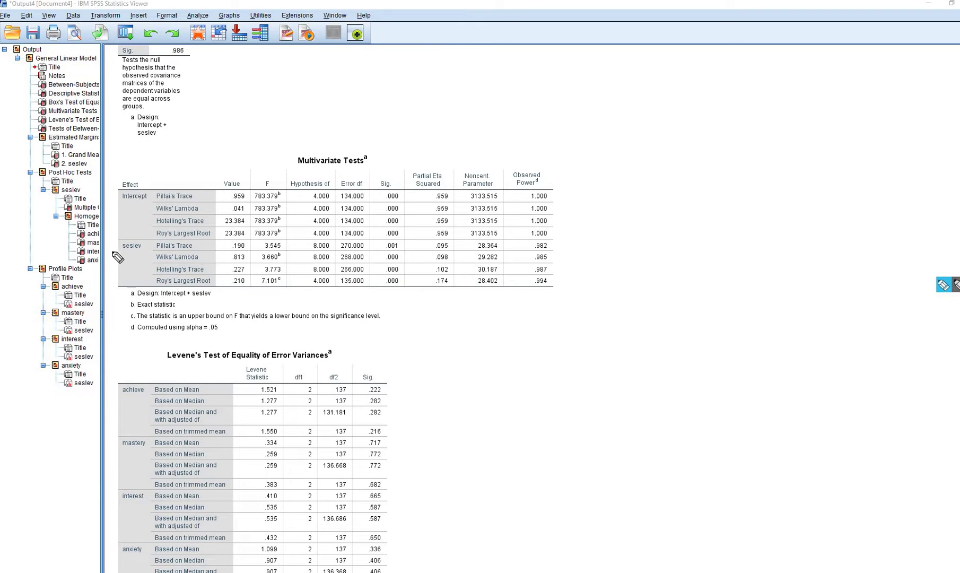
drag(117, 253, 143, 252)
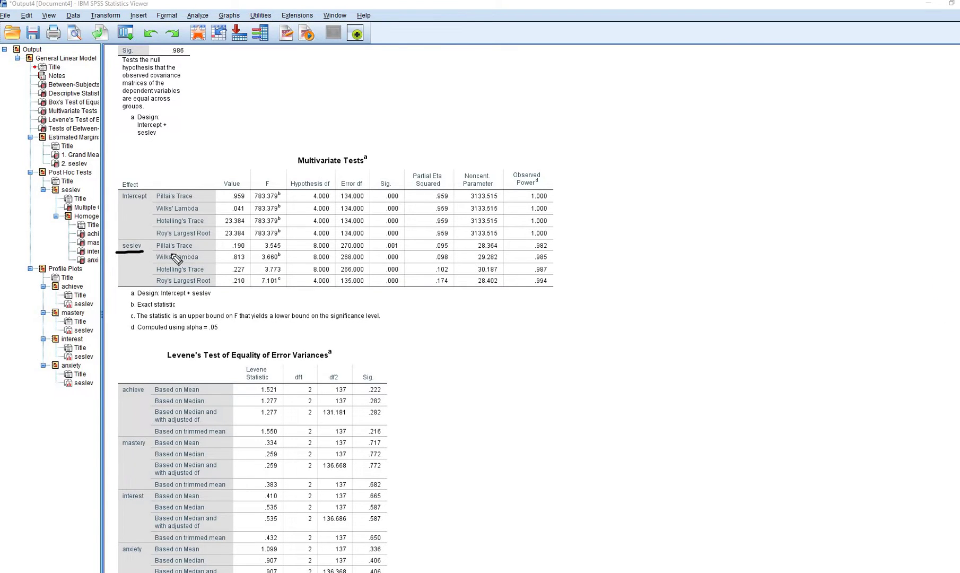
mouse_move(156, 249)
mouse_down()
mouse_move(158, 293)
mouse_move(197, 287)
mouse_up()
mouse_move(153, 261)
mouse_down()
mouse_move(203, 260)
mouse_move(172, 251)
mouse_move(149, 258)
mouse_move(155, 263)
mouse_up()
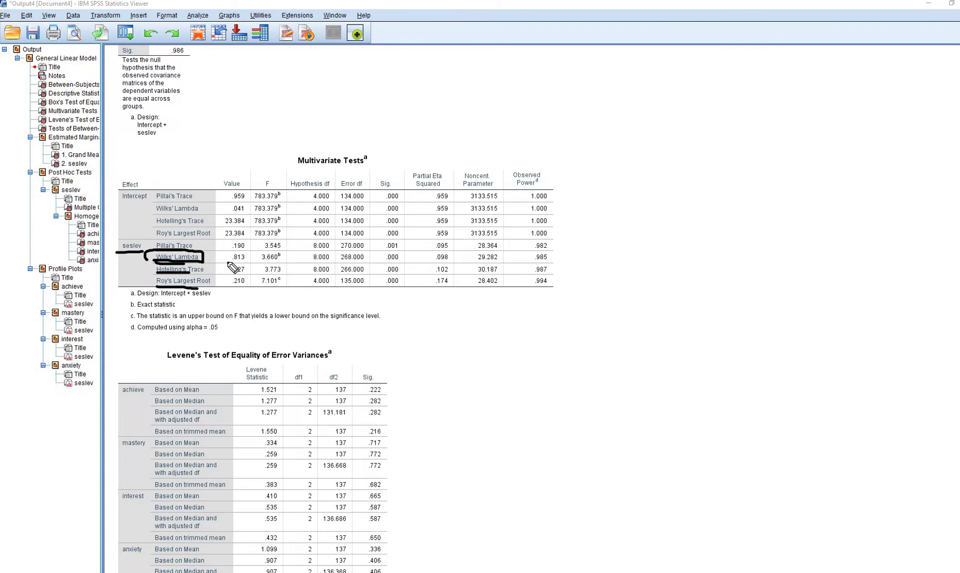
drag(228, 262, 285, 262)
mouse_move(307, 262)
mouse_down()
mouse_move(406, 259)
mouse_move(382, 249)
mouse_move(383, 262)
mouse_up()
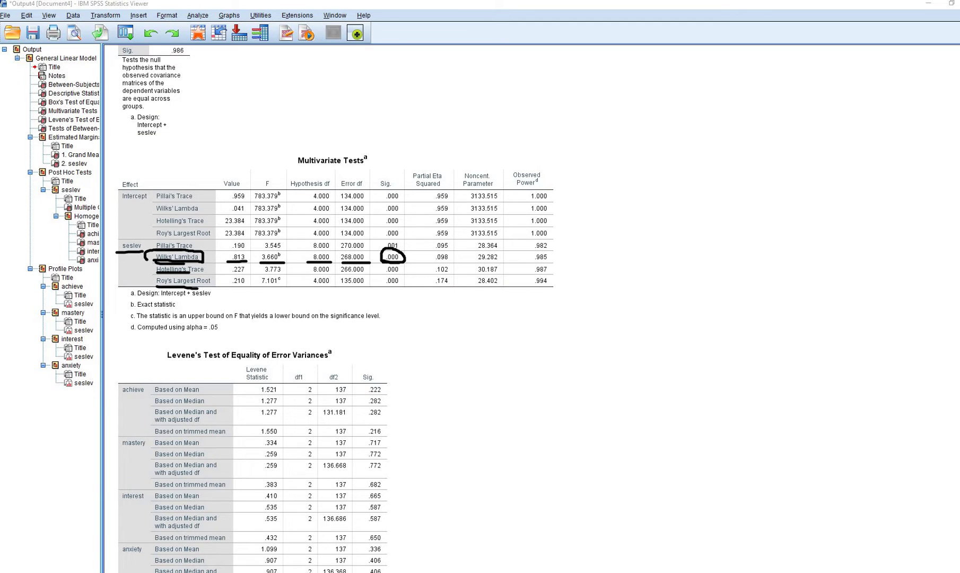
key(Escape)
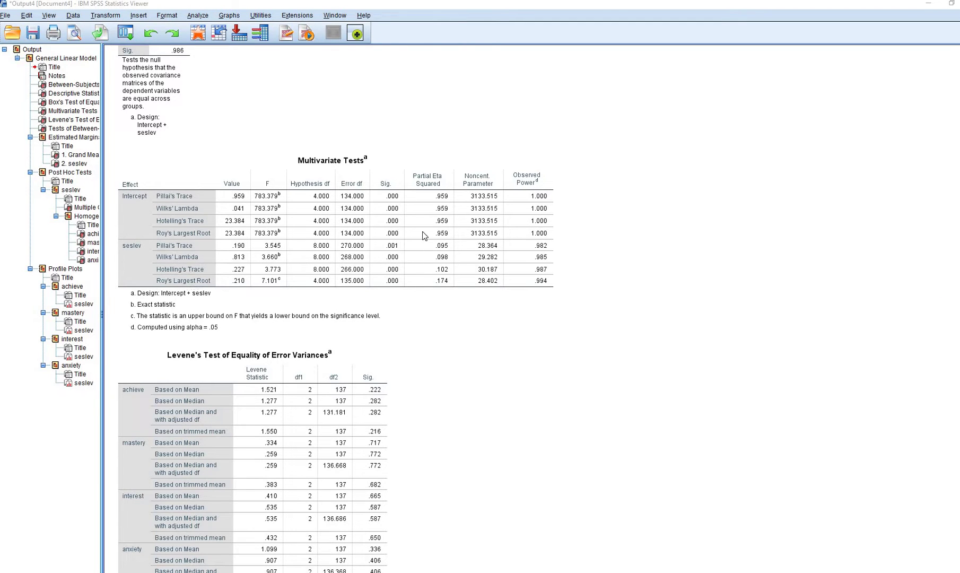
Step: Open the Multivariate Tests table in the pivot editor, then close it and deselect it
click(395, 260)
double_click(394, 258)
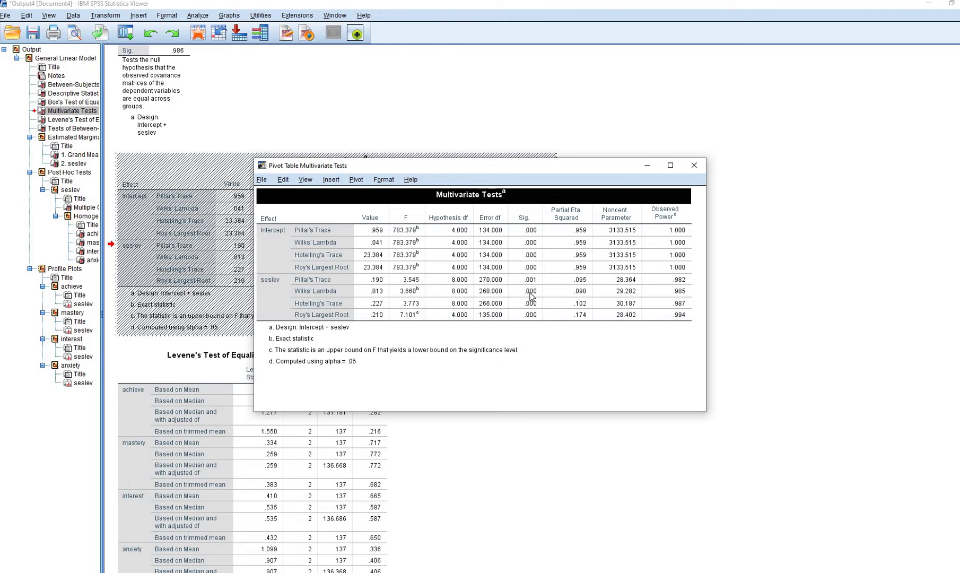
mouse_move(530, 295)
click(694, 166)
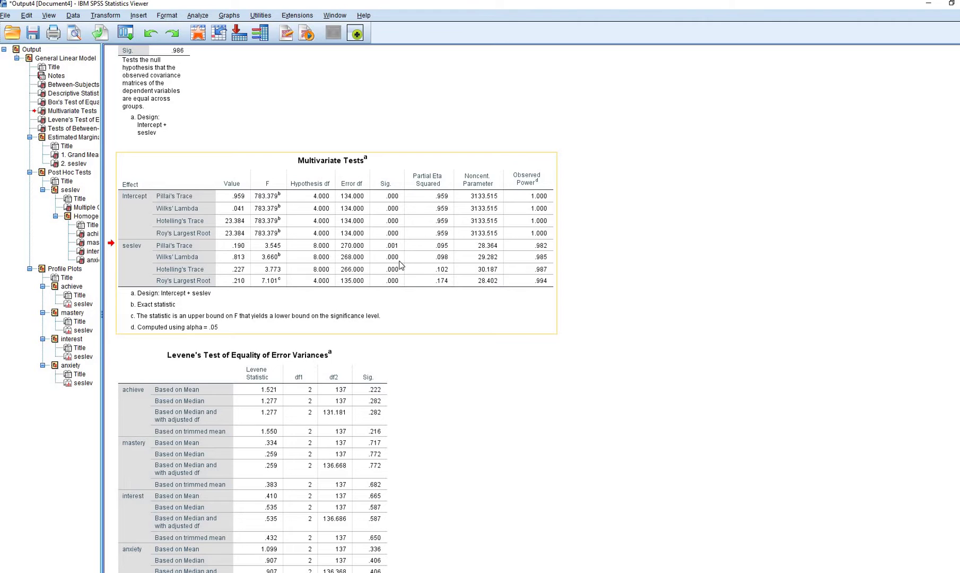
click(947, 316)
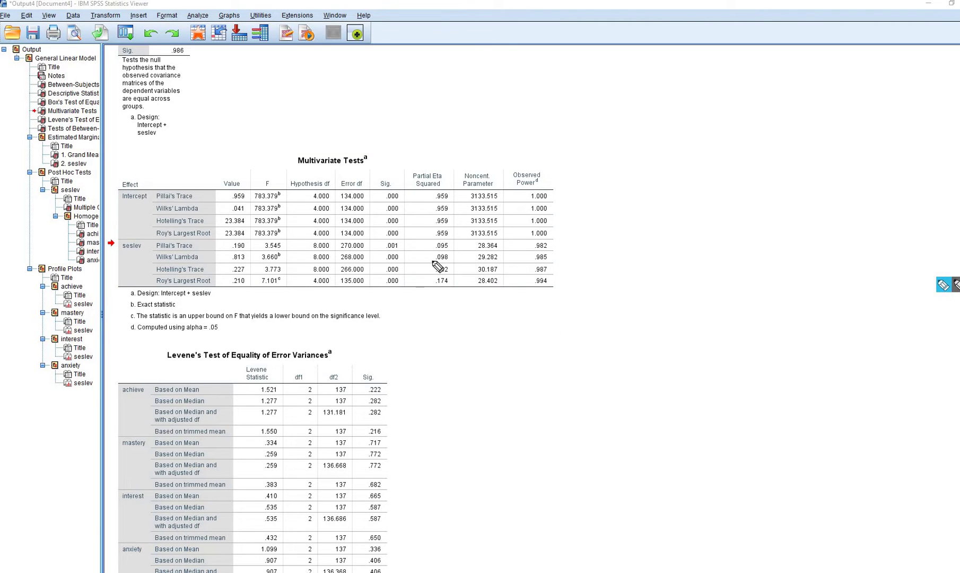
Step: Underline partial eta squared .098 with benchmarks .01, .06, .14 and power .985, then clear ink
drag(430, 260, 456, 260)
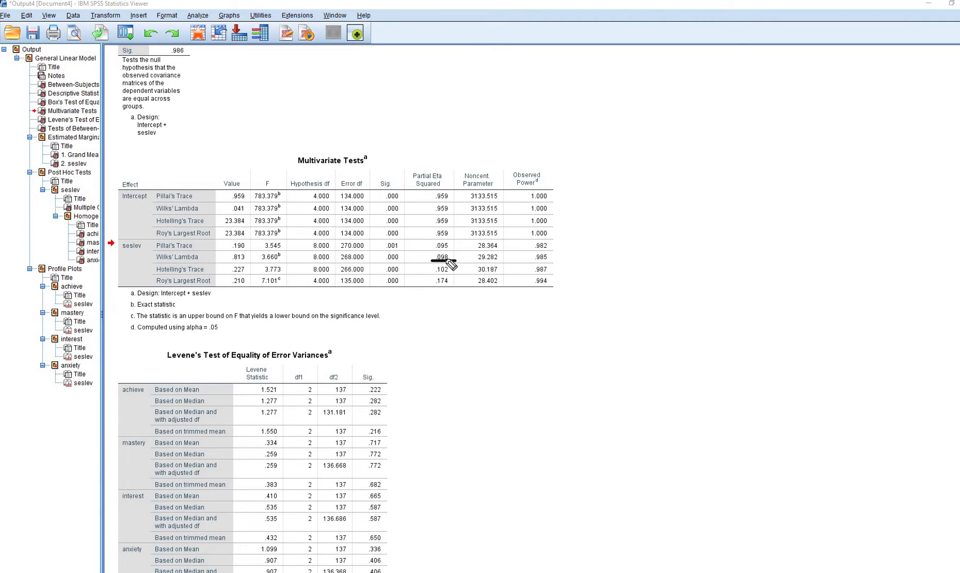
click(573, 357)
mouse_move(587, 344)
mouse_down()
mouse_move(588, 385)
mouse_move(610, 380)
mouse_move(592, 411)
mouse_move(610, 402)
mouse_up()
click(578, 382)
click(585, 403)
drag(609, 391, 608, 411)
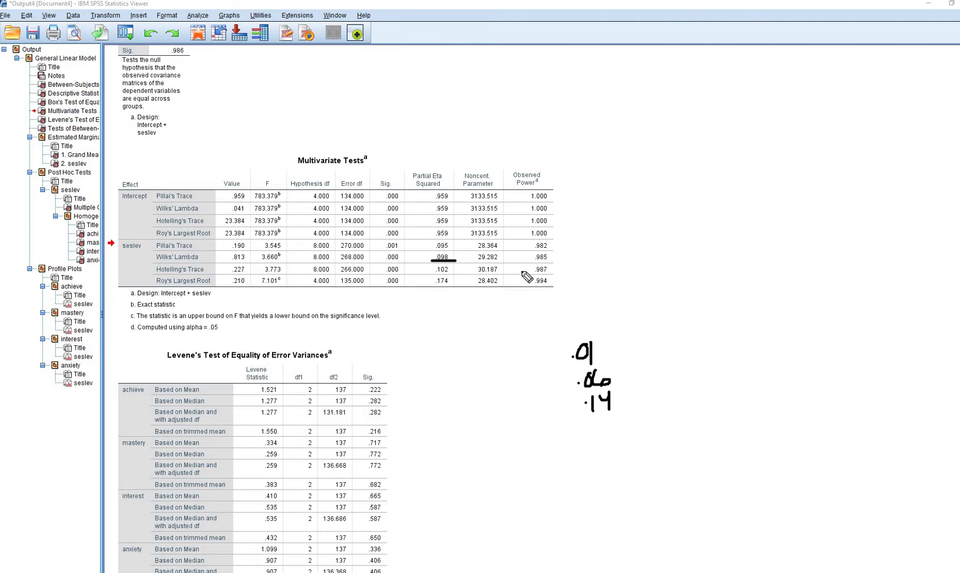
drag(531, 262, 551, 262)
key(Escape)
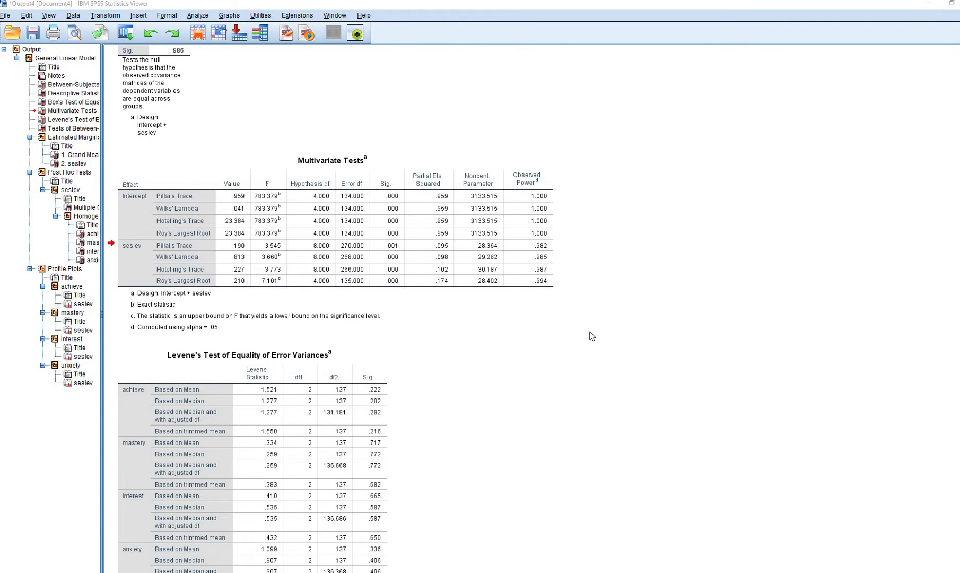
Step: Underline the Between-Subjects Effects title and seslev achieve row (F 13.382, Sig. .000), circling .163
scroll(826, 331, down, 5)
scroll(743, 326, down, 4)
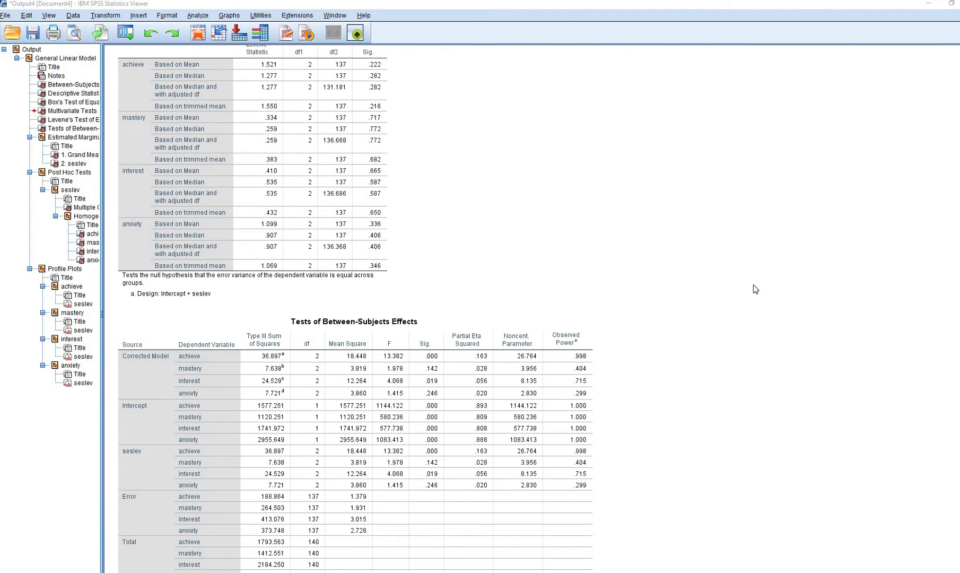
scroll(754, 289, down, 4)
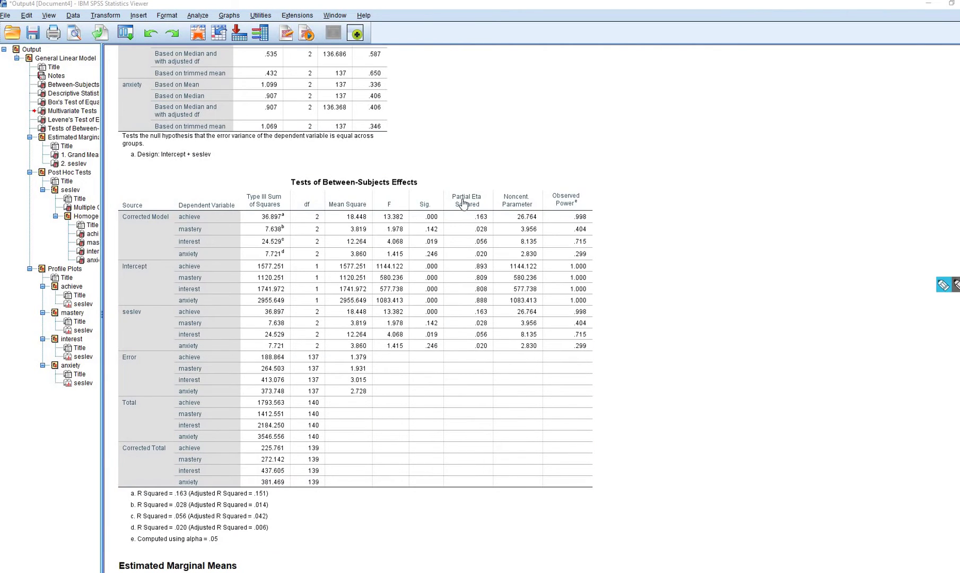
drag(302, 190, 421, 190)
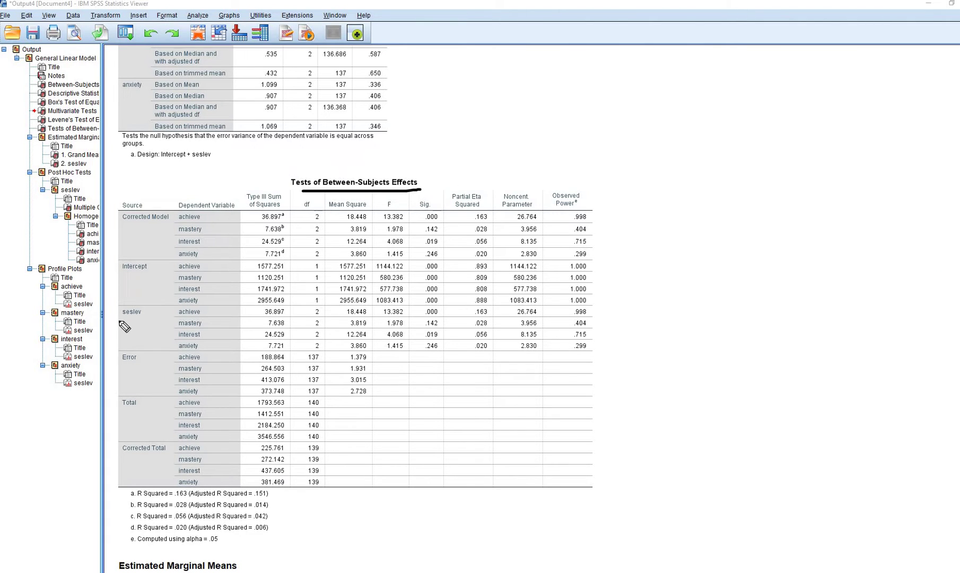
mouse_move(116, 318)
mouse_down()
mouse_move(211, 314)
mouse_move(178, 338)
mouse_move(199, 349)
mouse_up()
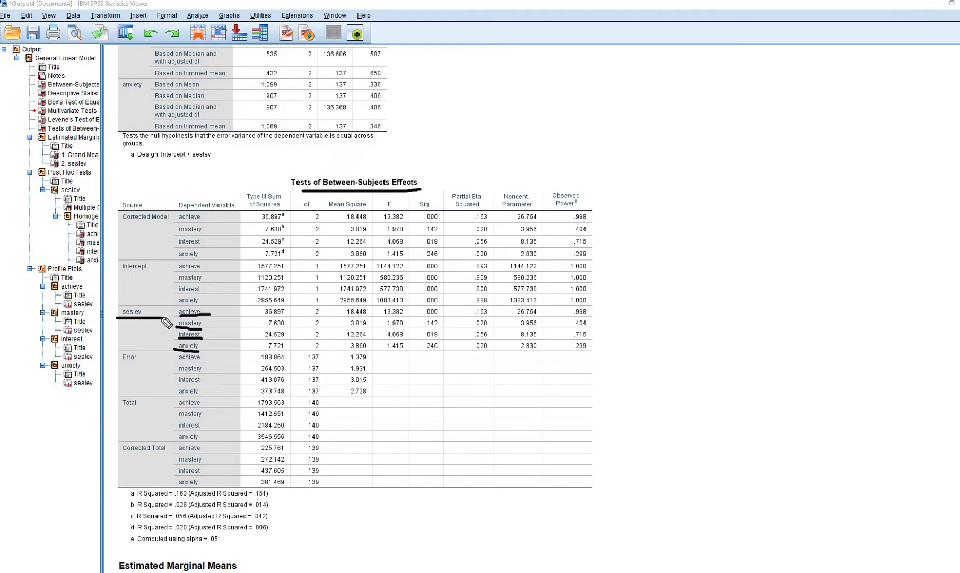
mouse_move(211, 310)
mouse_down()
mouse_move(226, 305)
mouse_move(232, 317)
mouse_move(223, 339)
mouse_up()
drag(376, 316, 410, 318)
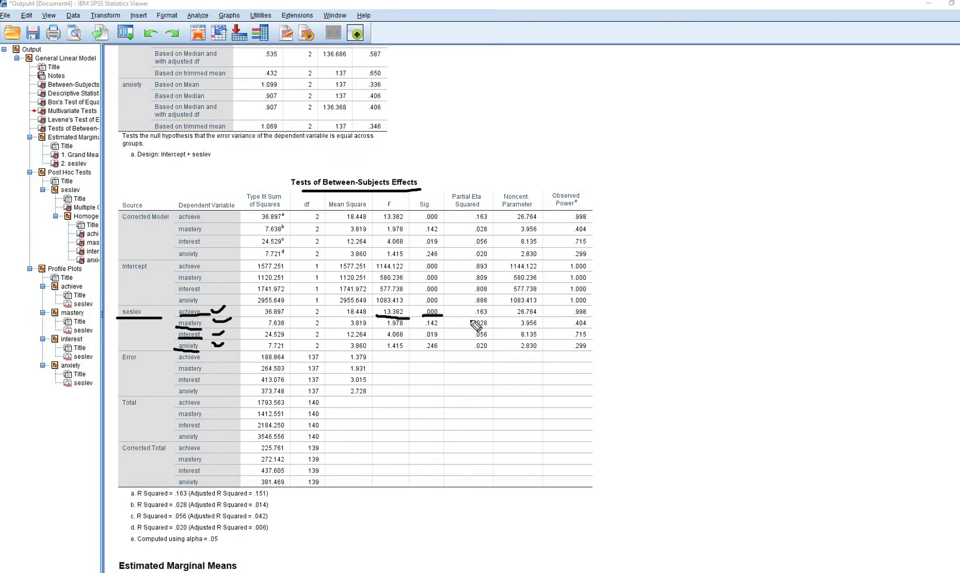
drag(472, 317, 489, 316)
drag(209, 315, 175, 314)
mouse_move(492, 318)
mouse_down()
mouse_move(495, 308)
mouse_move(475, 310)
mouse_move(492, 316)
mouse_up()
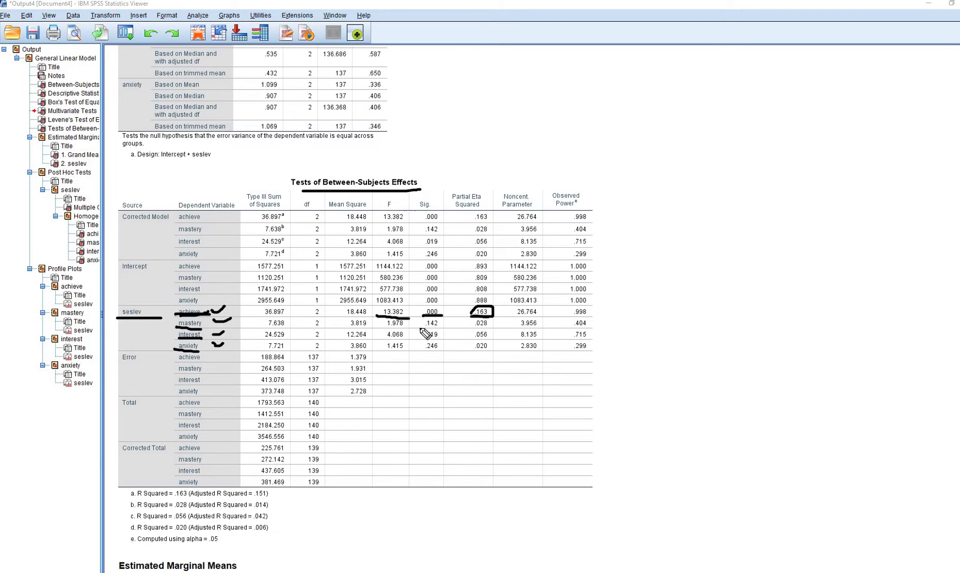
Step: Underline the mastery .142, interest .019 and anxiety .246 significances, then clear the ink
drag(445, 325, 419, 326)
drag(217, 334, 224, 331)
mouse_move(423, 338)
mouse_down()
mouse_move(496, 333)
mouse_move(472, 329)
mouse_move(468, 339)
mouse_move(480, 340)
mouse_up()
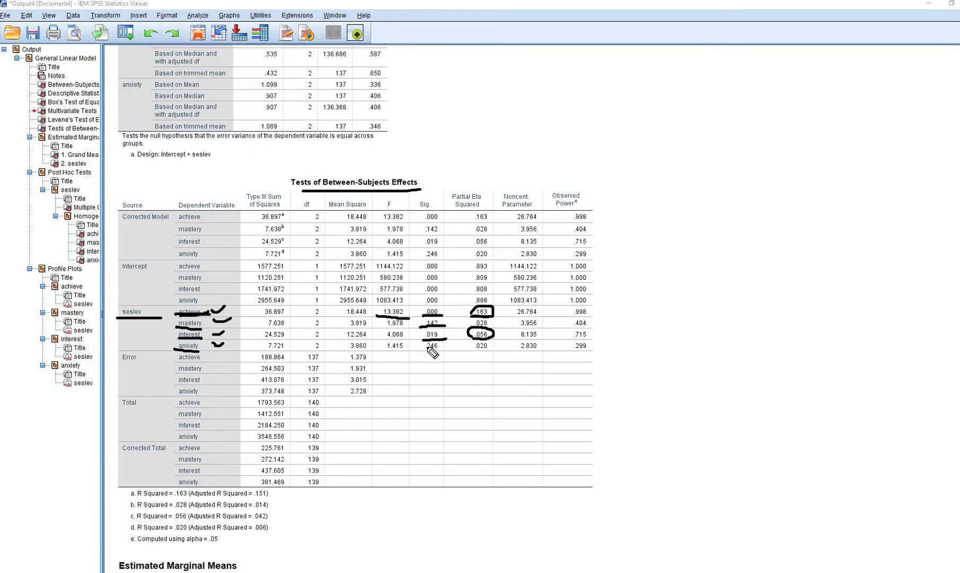
drag(434, 349, 422, 351)
key(Escape)
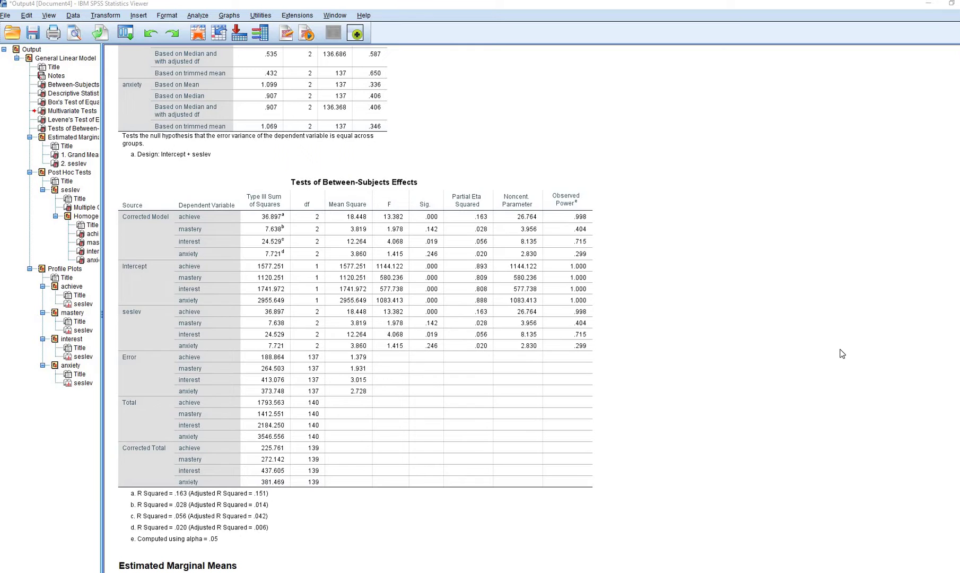
Step: Switch on the pen, underline the Levene's Test title and mark the seslev effect rows
scroll(782, 351, up, 5)
scroll(817, 345, up, 2)
click(236, 123)
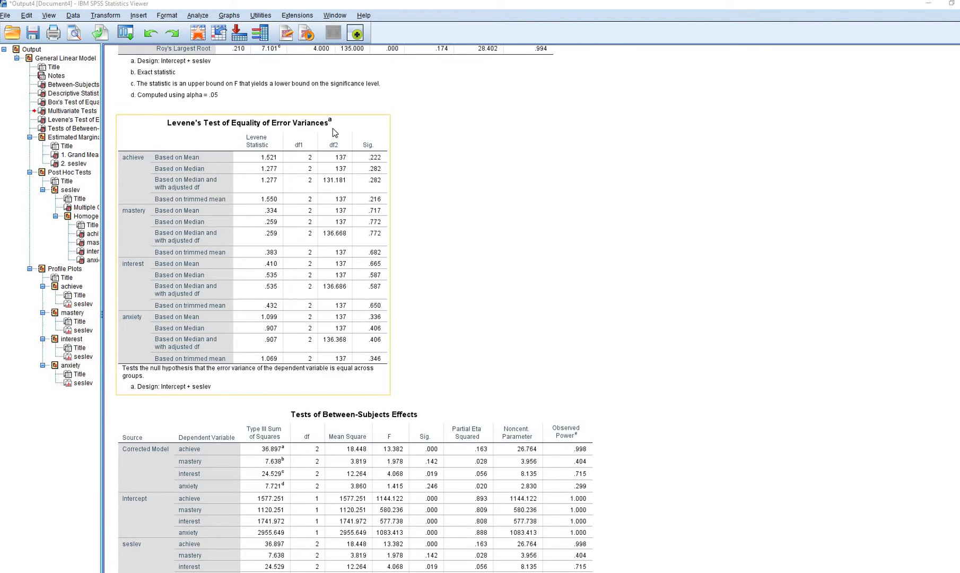
click(593, 194)
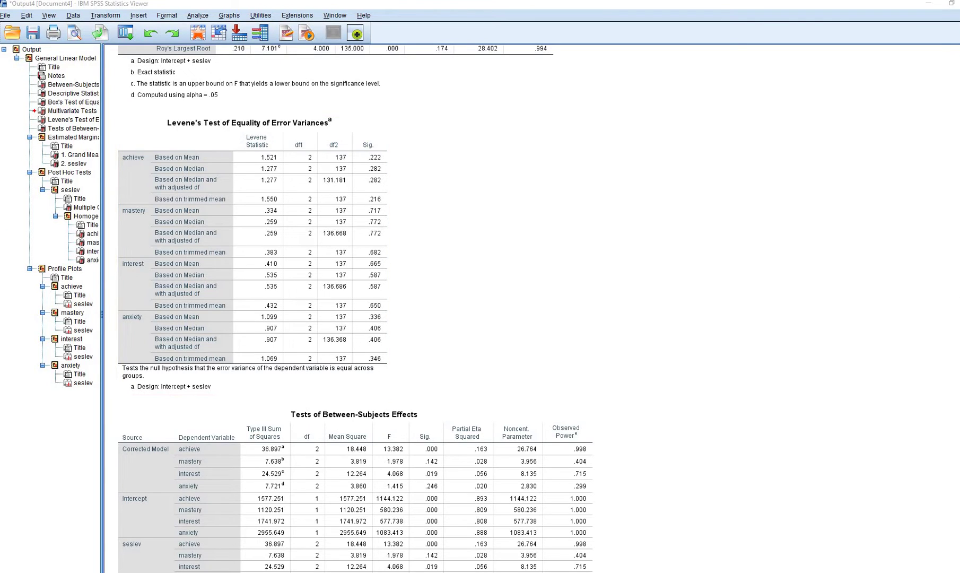
key(ctrl+shift+1)
drag(180, 131, 328, 130)
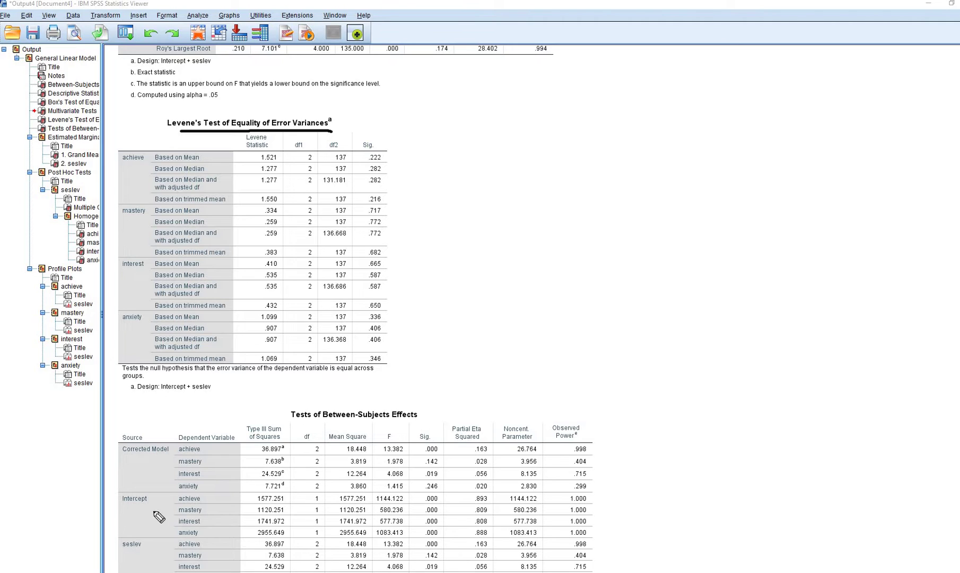
mouse_move(114, 555)
mouse_down()
mouse_move(134, 545)
mouse_move(107, 554)
mouse_move(132, 559)
mouse_move(106, 550)
mouse_up()
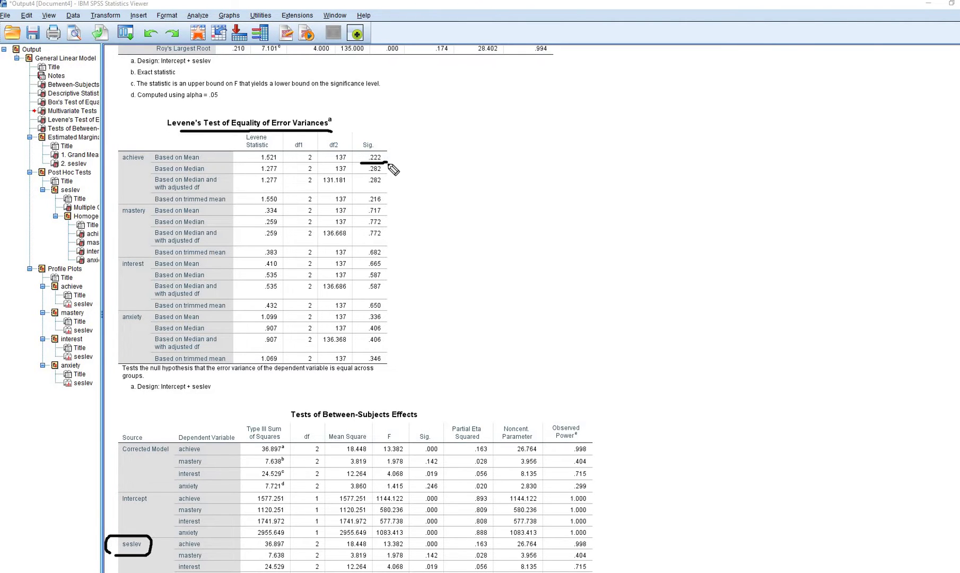
Step: Underline each variable's Based on Mean row and Sig. (.222, .717, .336), then bracket seslev's observed power
drag(387, 162, 373, 162)
drag(120, 164, 178, 165)
drag(366, 214, 386, 215)
drag(152, 215, 119, 215)
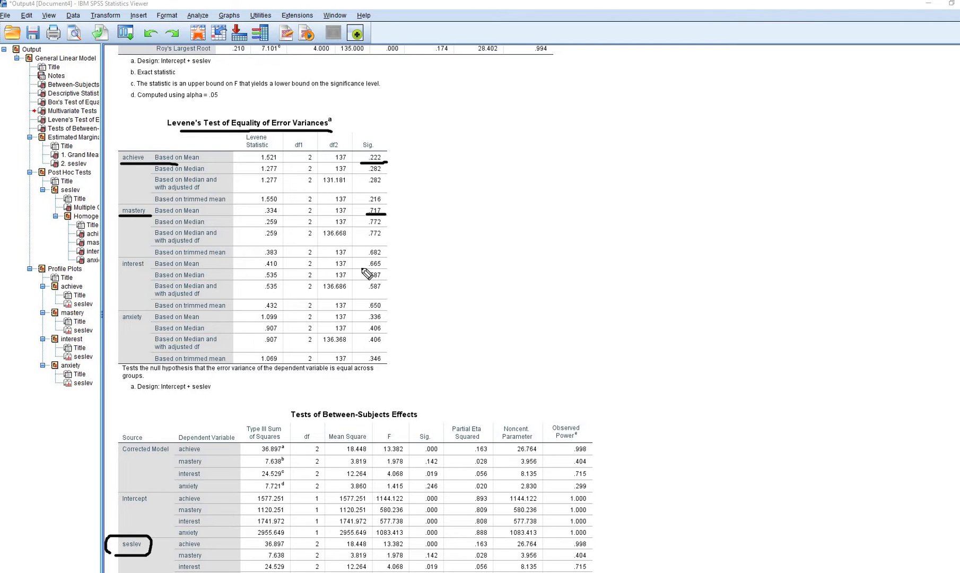
drag(361, 269, 390, 275)
drag(121, 268, 143, 267)
drag(118, 324, 155, 324)
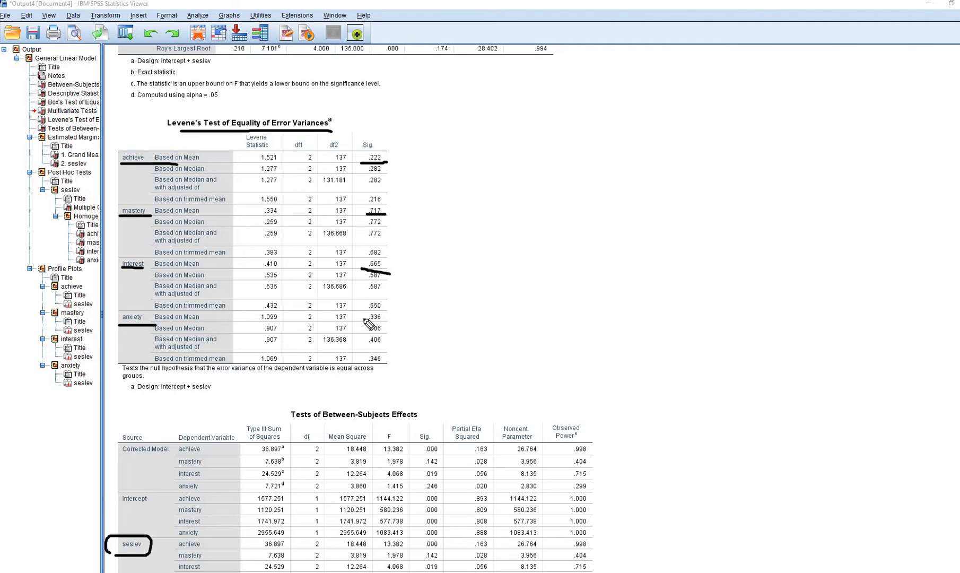
drag(361, 320, 385, 324)
drag(600, 540, 605, 561)
Step: Clear the ink, revisit Multivariate Tests, and underline achieve in the Between-Subjects seslev rows
key(e)
scroll(680, 274, down, 6)
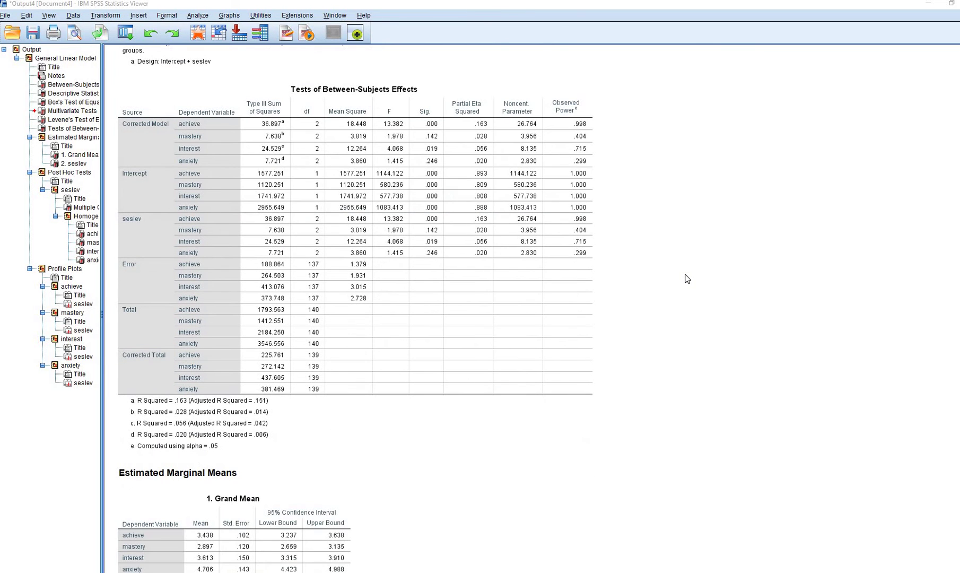
scroll(687, 278, up, 10)
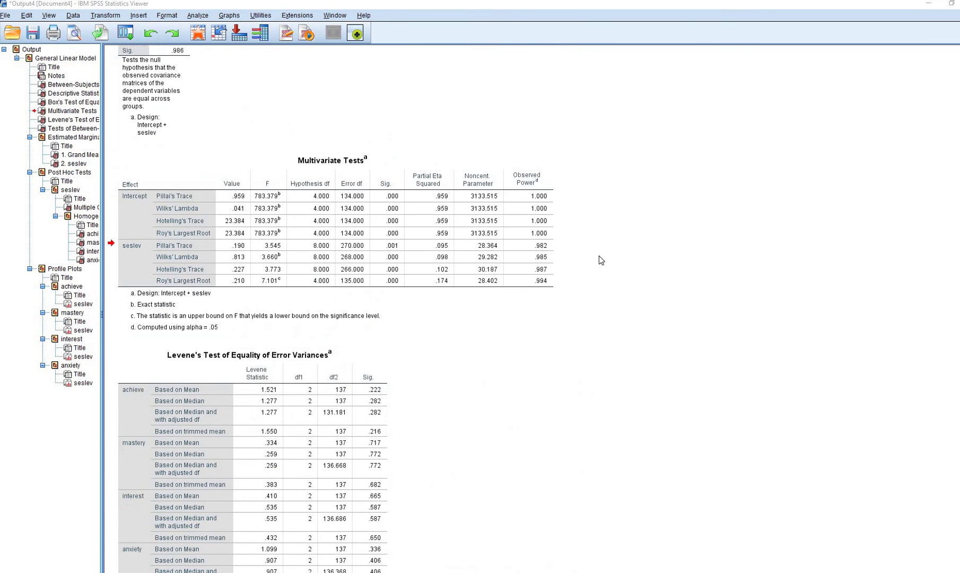
click(386, 203)
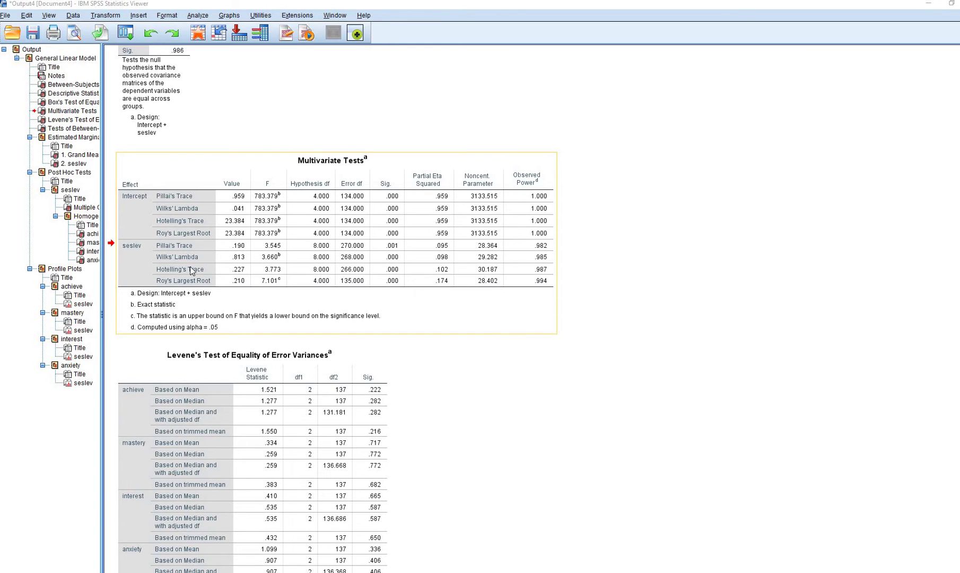
click(700, 338)
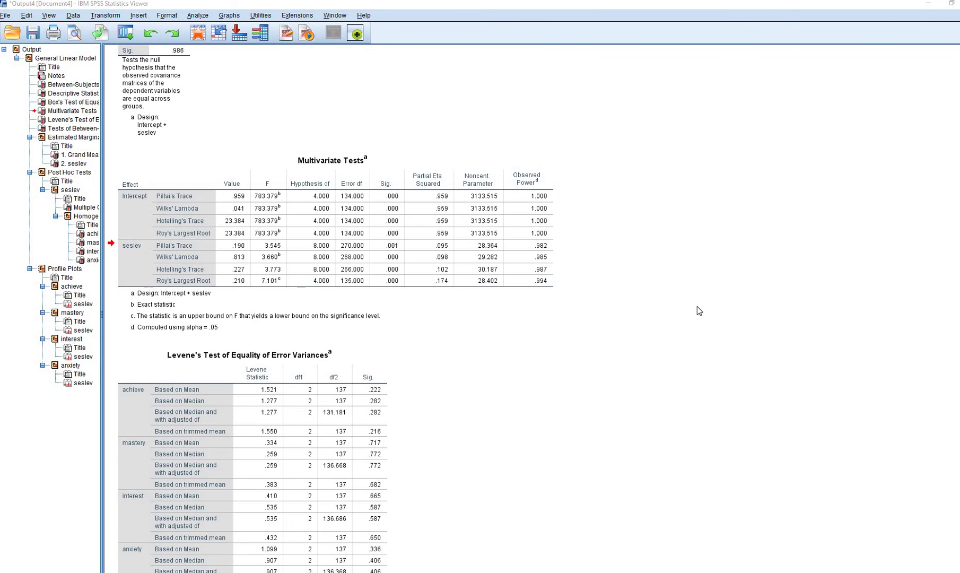
scroll(696, 305, down, 10)
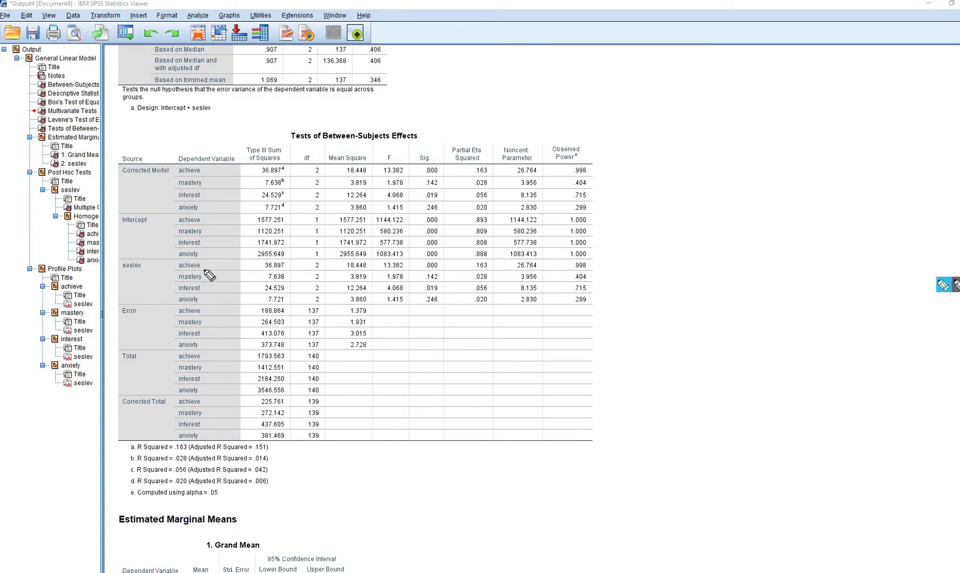
mouse_move(204, 270)
mouse_down()
mouse_move(178, 270)
mouse_move(173, 293)
mouse_up()
Step: Underline the Tukey HSD label, the achieve variable and its low, medium and high comparison pairs
scroll(749, 329, down, 5)
scroll(750, 332, down, 4)
scroll(748, 332, down, 4)
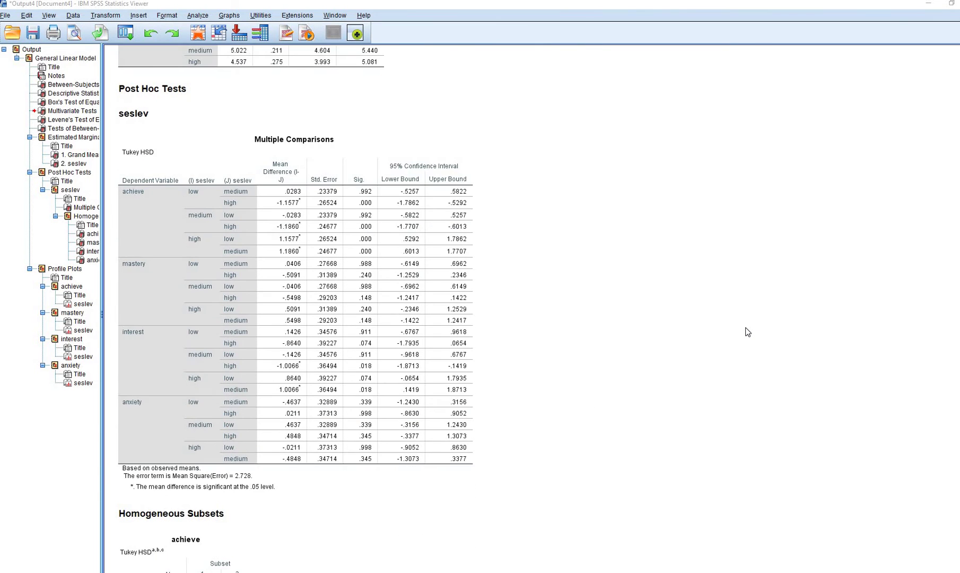
scroll(747, 331, down, 1)
scroll(626, 216, up, 1)
drag(117, 165, 170, 161)
mouse_move(184, 199)
mouse_down()
mouse_move(259, 196)
mouse_move(244, 211)
mouse_up()
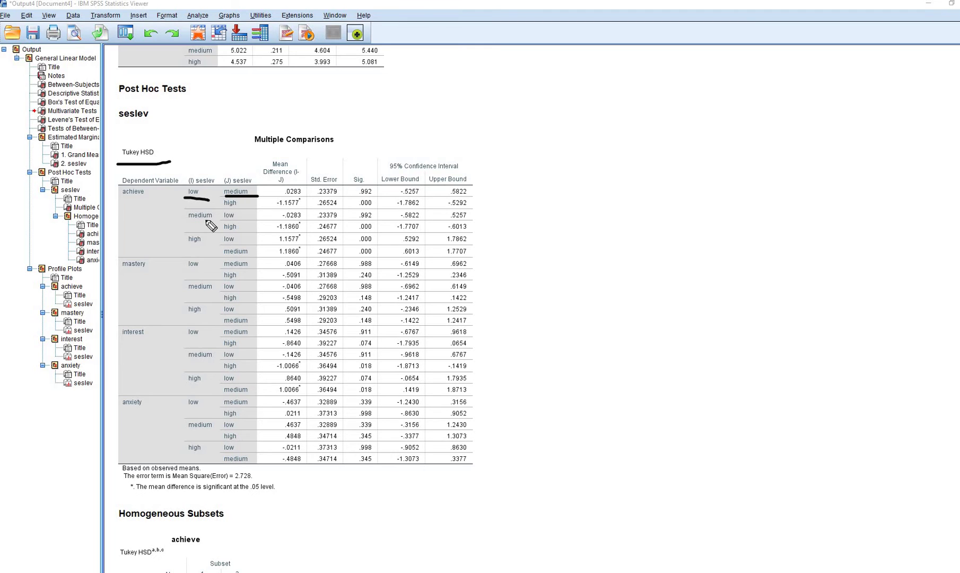
drag(187, 217, 242, 231)
drag(119, 199, 204, 201)
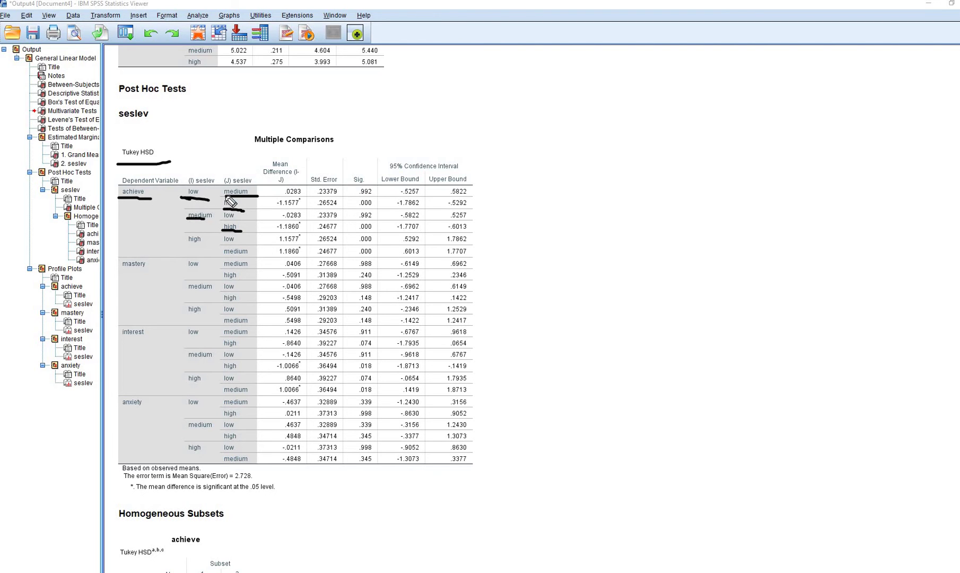
Step: Underline achieve's Sig. values .992 and .000 and mean differences -1.1577 and -1.1860
drag(356, 195, 380, 194)
drag(359, 209, 378, 210)
drag(275, 209, 299, 210)
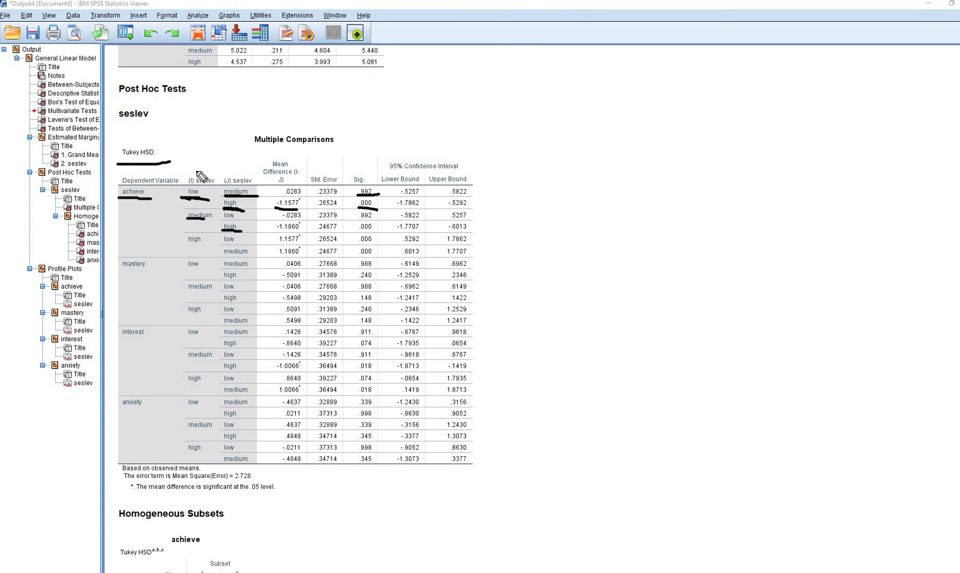
mouse_move(187, 172)
mouse_down()
mouse_move(233, 174)
mouse_move(220, 185)
mouse_move(231, 174)
mouse_up()
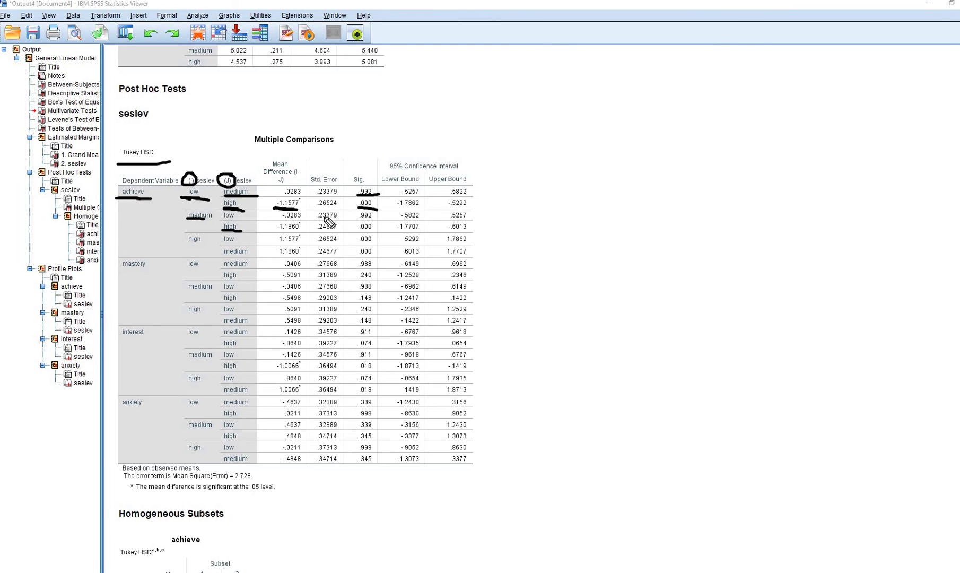
drag(370, 216, 355, 213)
drag(362, 231, 376, 230)
drag(273, 231, 300, 231)
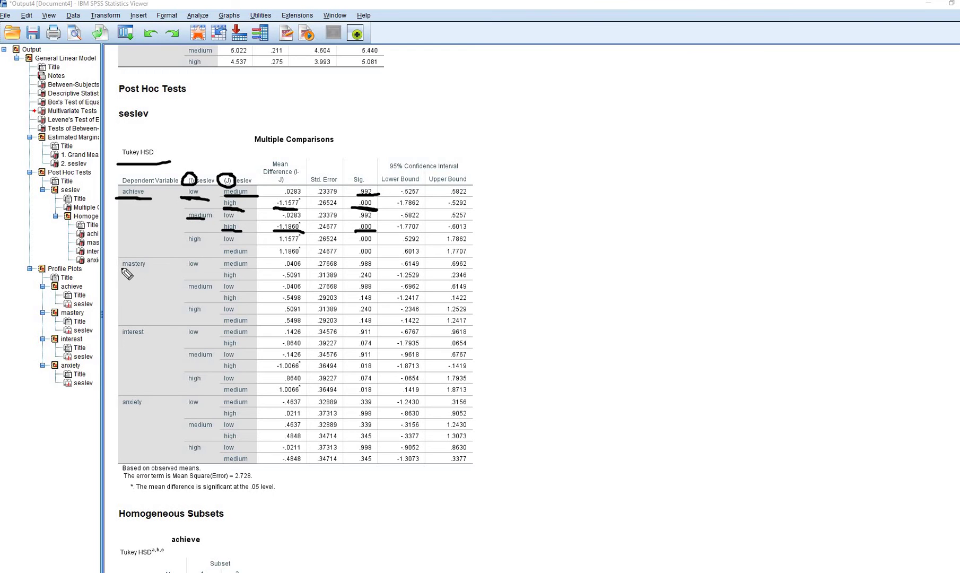
Step: Underline mastery, its medium-versus-high pair and Sig. values .988, .240 and .148
drag(121, 268, 148, 267)
drag(359, 270, 370, 269)
drag(359, 279, 374, 279)
drag(189, 291, 236, 300)
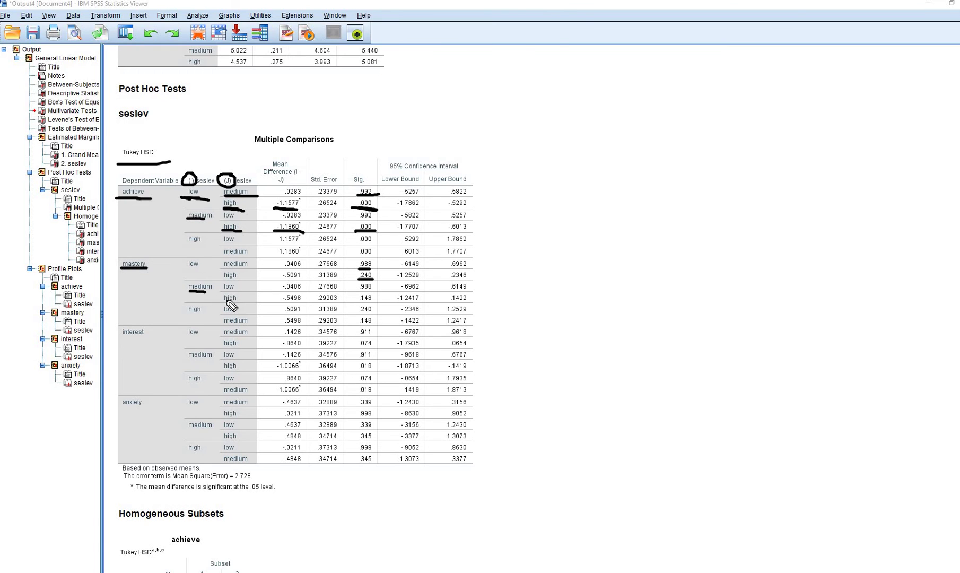
drag(361, 300, 368, 299)
Step: Mark interest's Sig. values .911, .074, .018 and -1.0066 difference, then anxiety's Sig. values
click(118, 340)
drag(118, 340, 147, 341)
drag(357, 337, 369, 336)
drag(360, 347, 375, 349)
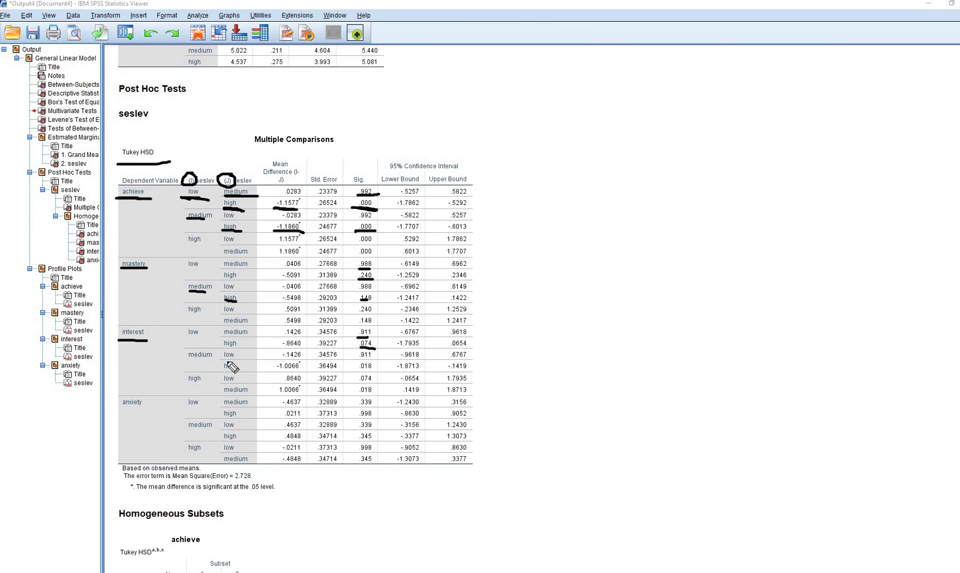
drag(186, 357, 245, 371)
mouse_move(355, 374)
mouse_down()
mouse_move(374, 367)
mouse_move(352, 365)
mouse_move(361, 371)
mouse_up()
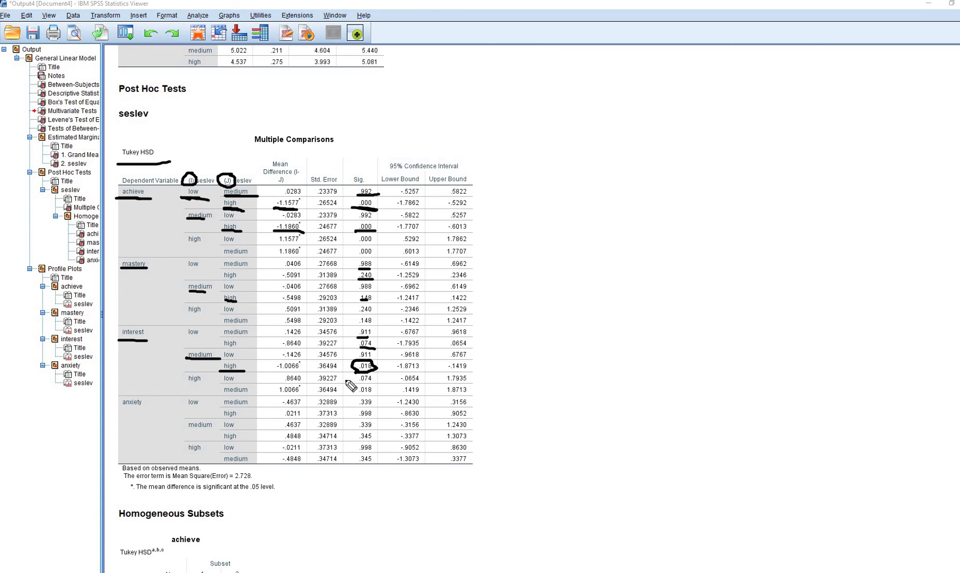
drag(303, 371, 276, 371)
drag(124, 407, 143, 407)
drag(377, 438, 374, 400)
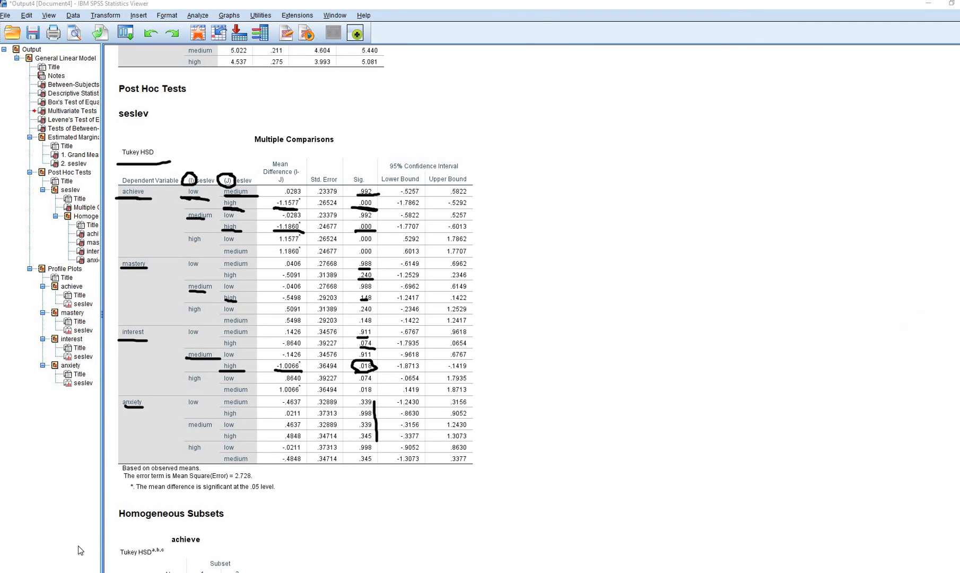
Step: Clear the table ink and underline the achieve and mastery profile plot titles
key(Escape)
scroll(423, 439, down, 20)
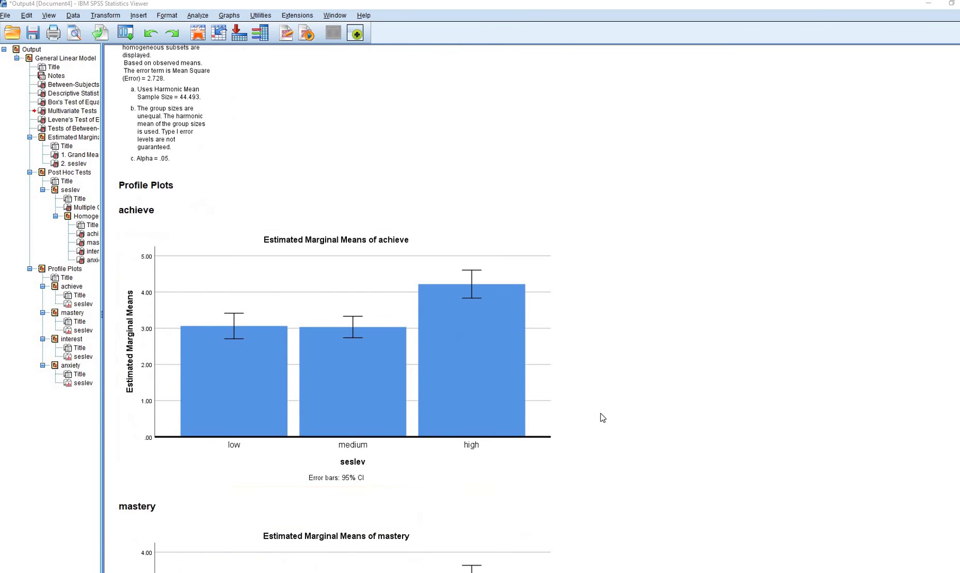
scroll(596, 403, down, 3)
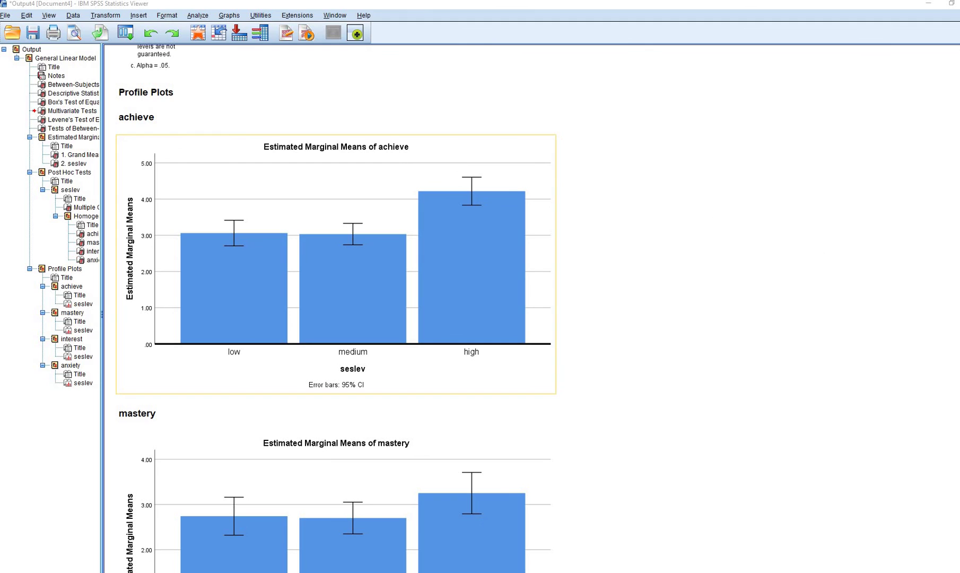
drag(359, 155, 428, 155)
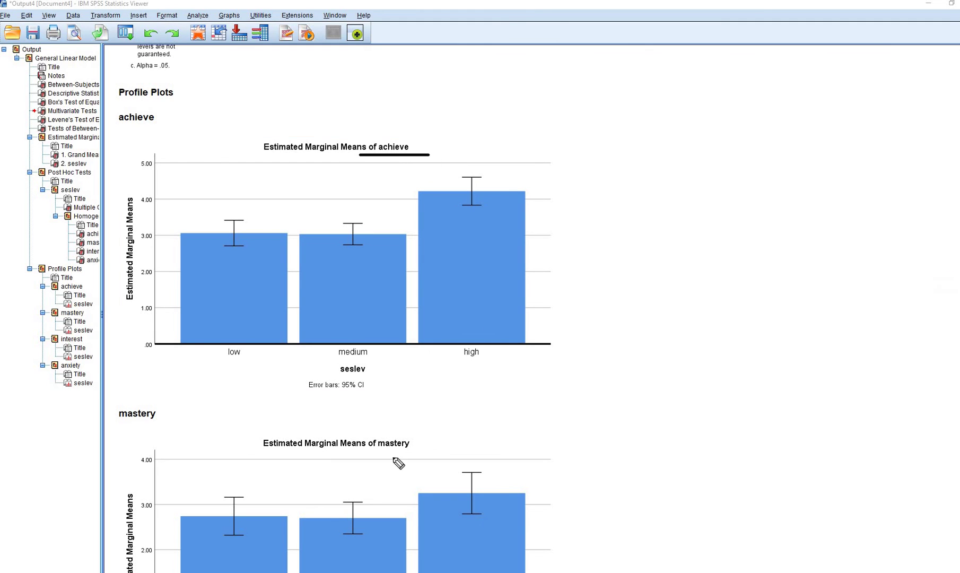
drag(368, 452, 414, 452)
Step: Underline the interest chart title, then select the anxiety profile chart
scroll(784, 349, down, 10)
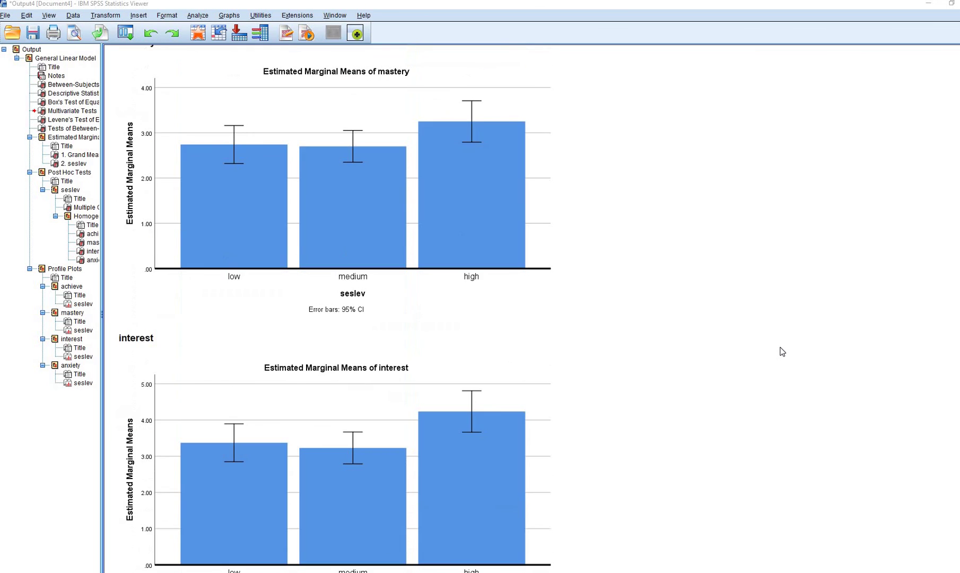
scroll(335, 308, down, 1)
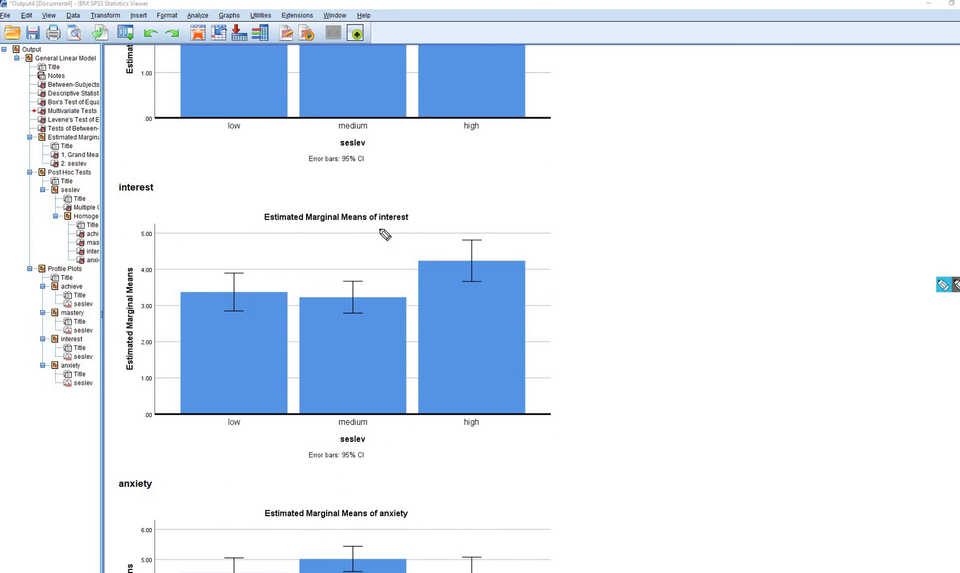
drag(378, 226, 424, 225)
scroll(761, 334, down, 4)
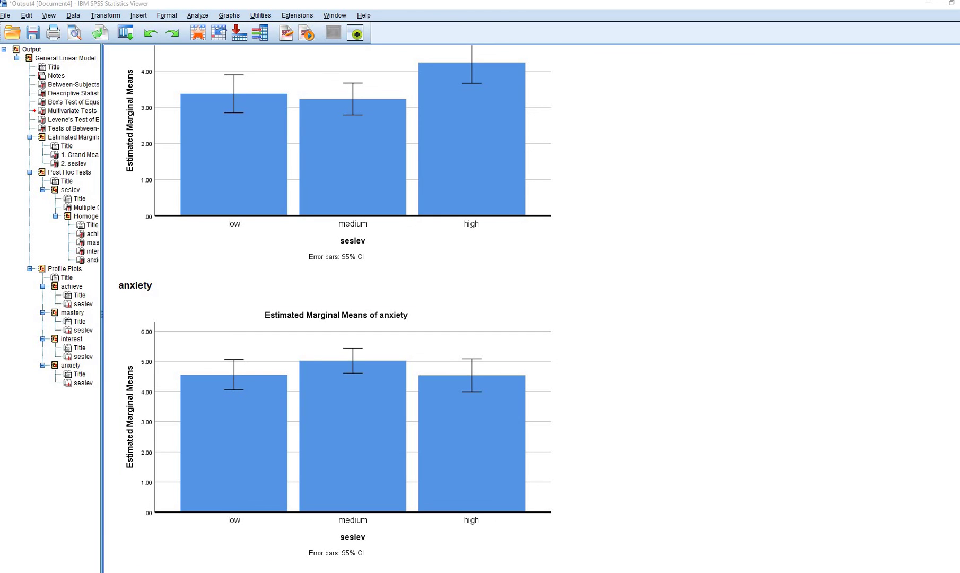
click(701, 420)
click(430, 555)
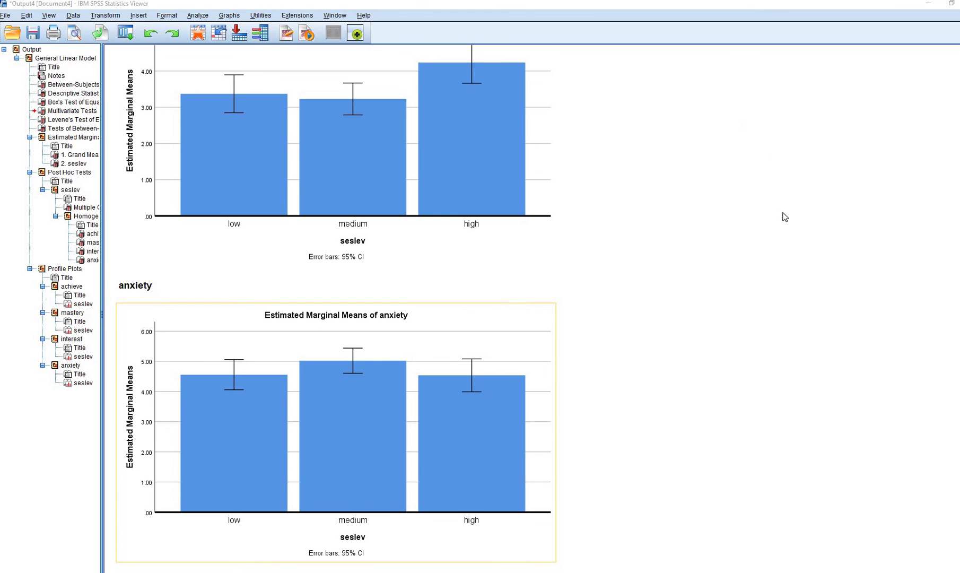
Step: Scroll up past the Between-Subjects Effects and Grand Mean tables toward Box's Test
scroll(771, 235, up, 15)
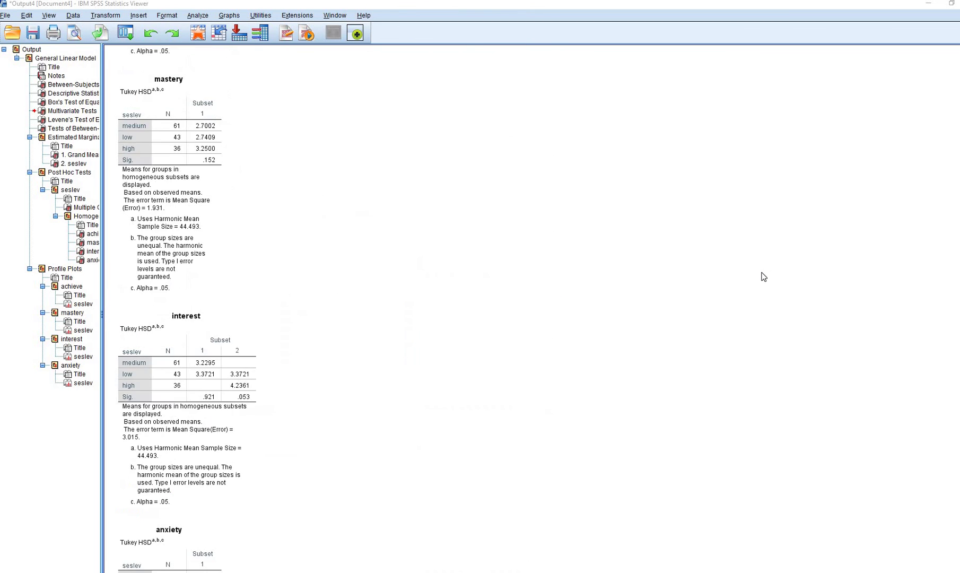
scroll(763, 277, up, 15)
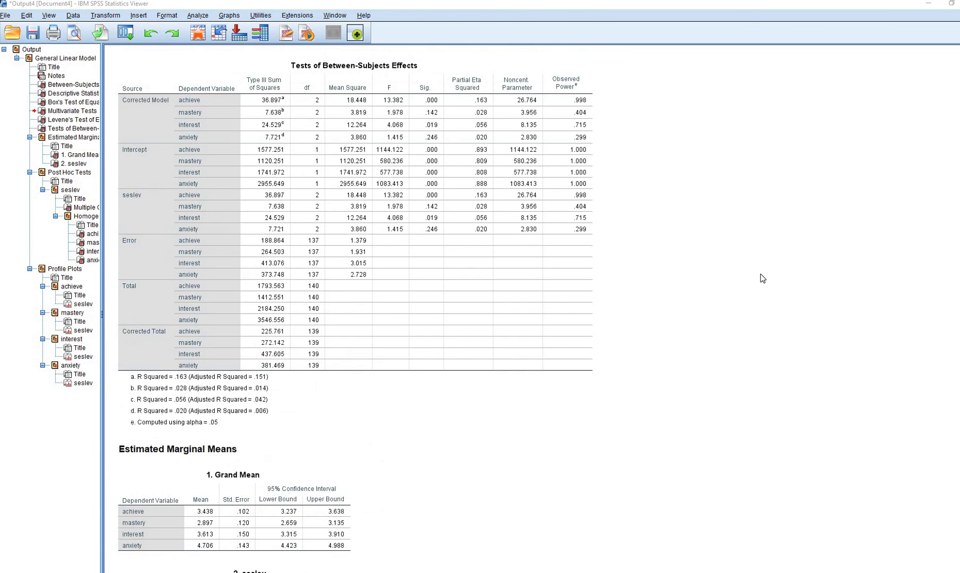
scroll(762, 278, up, 10)
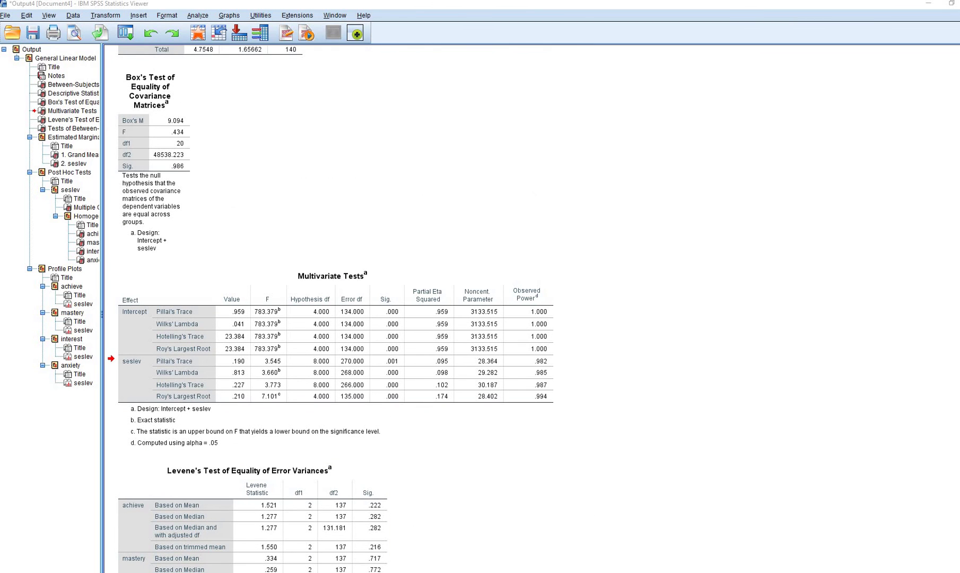